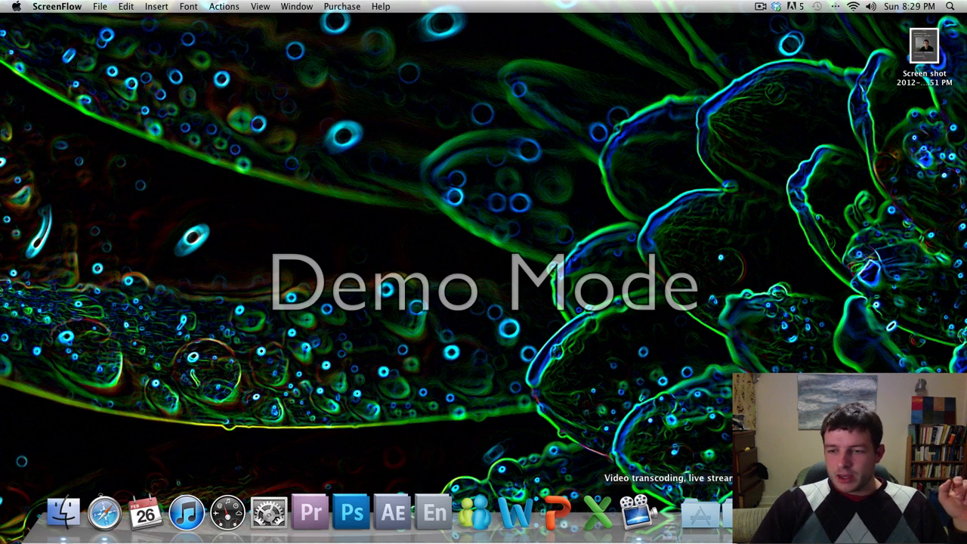
Restore the minimized Safari window showing the Telestream home page from the Dock.
left_click(700, 516)
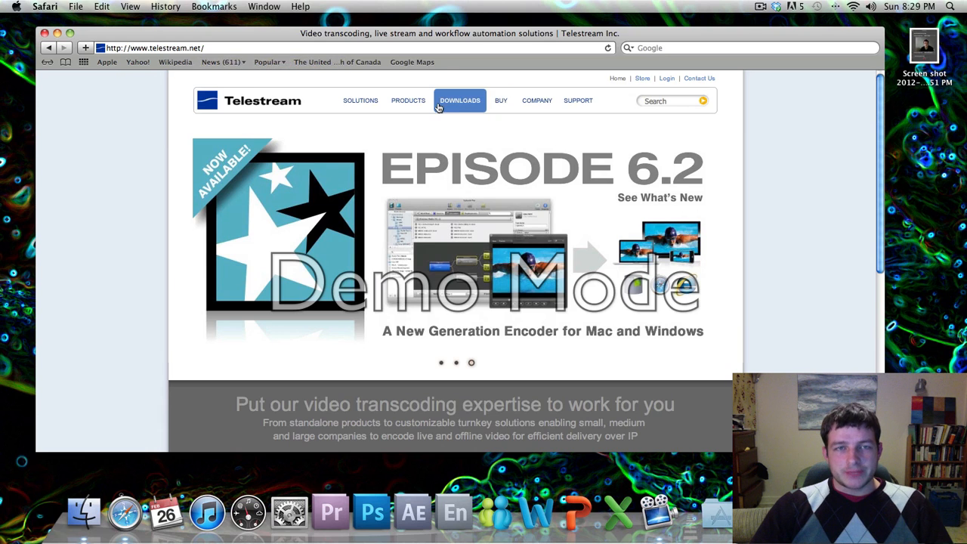
Navigate Safari from Products to the ScreenFlow free-trial download page, then minimize the window.
mouse_move(404, 107)
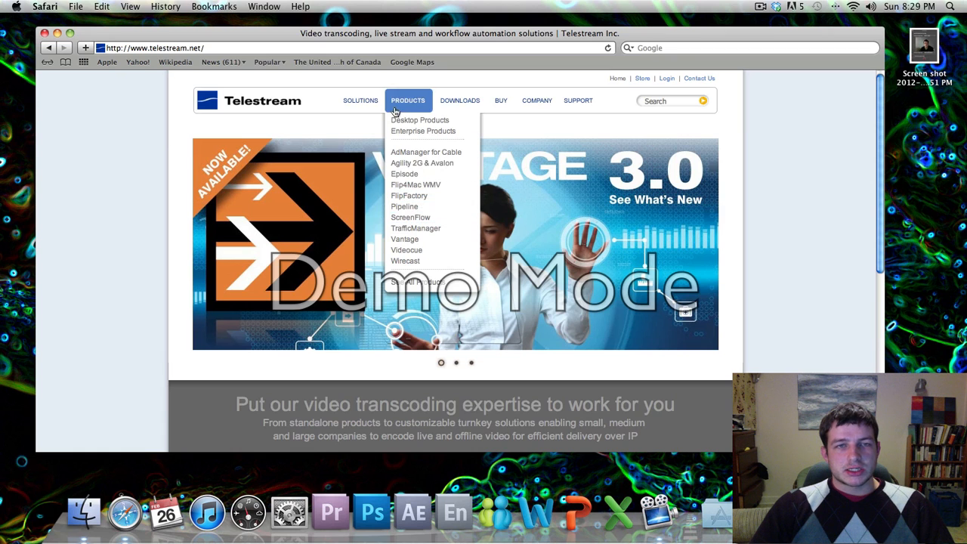
left_click(402, 220)
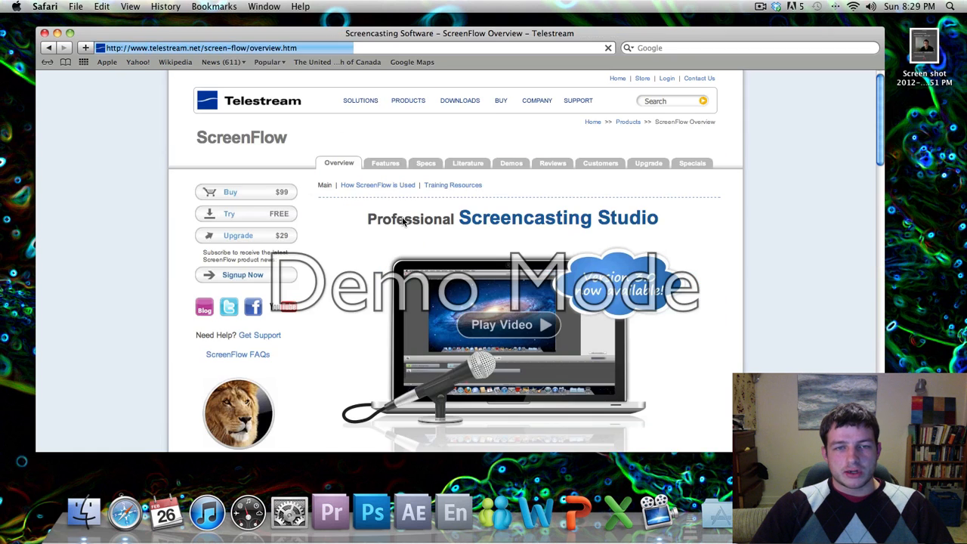
scroll(691, 186, "down", 1)
scroll(690, 186, "down", 10)
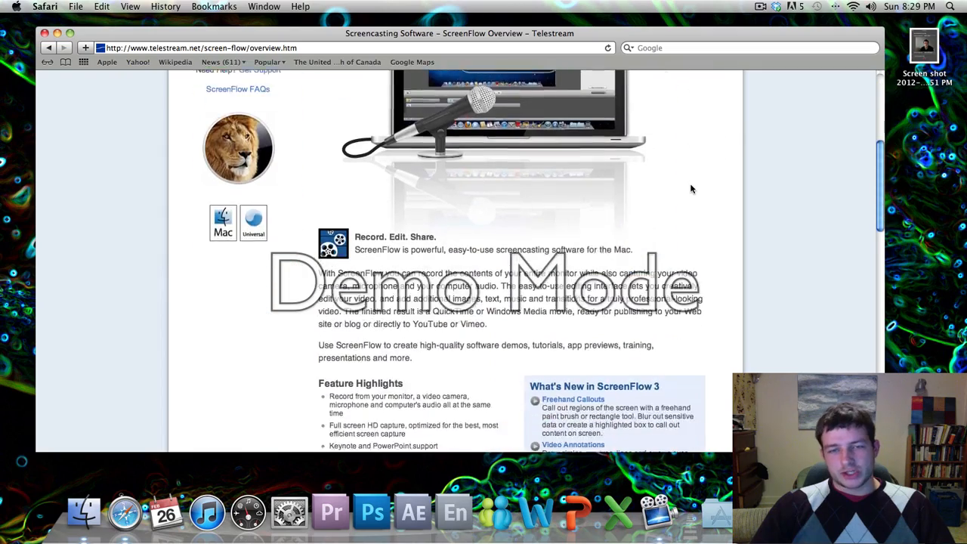
scroll(691, 190, "up", 12)
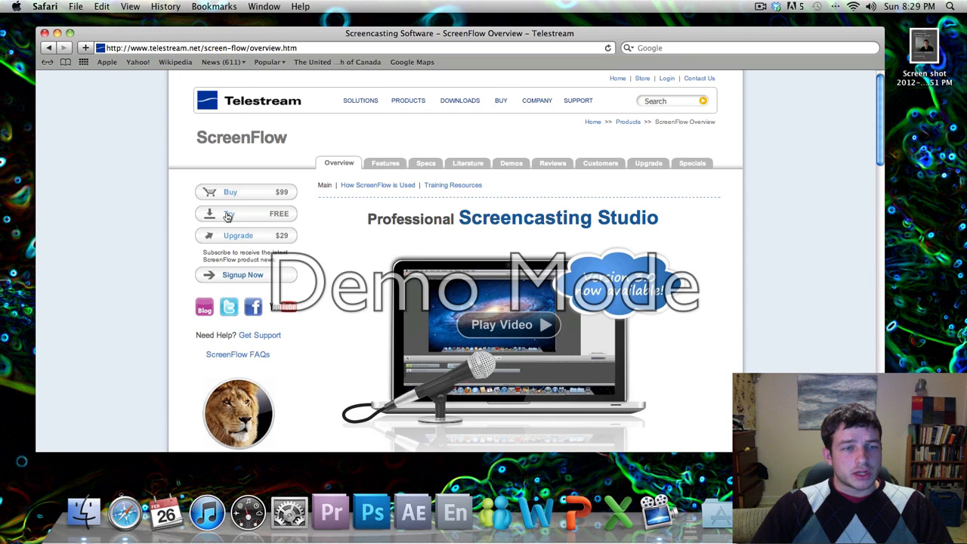
left_click(228, 216)
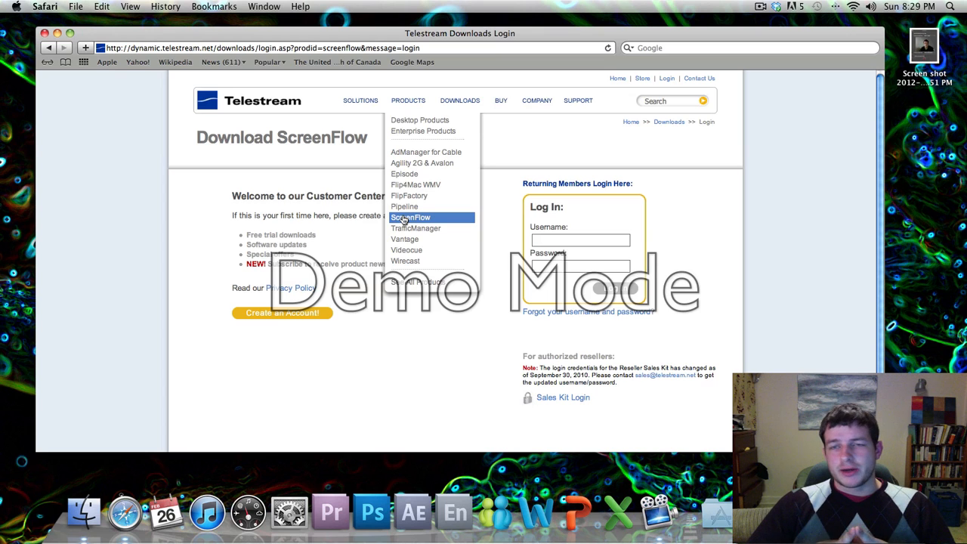
left_click(57, 34)
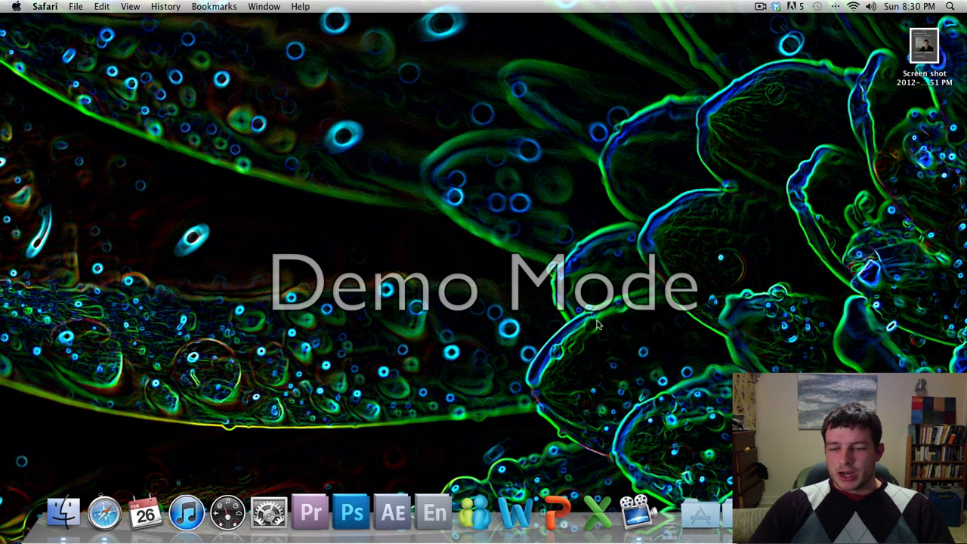
left_click(700, 516)
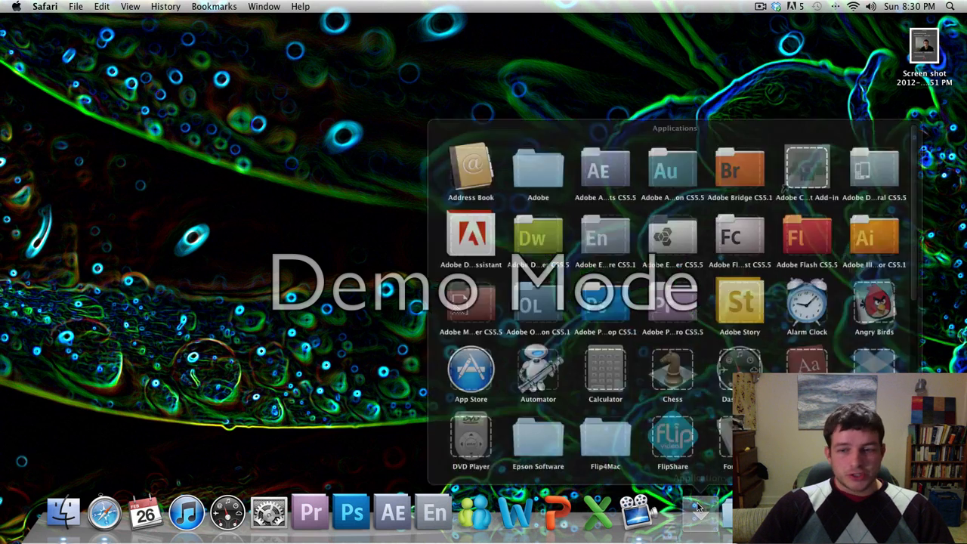
scroll(824, 282, "down", 8)
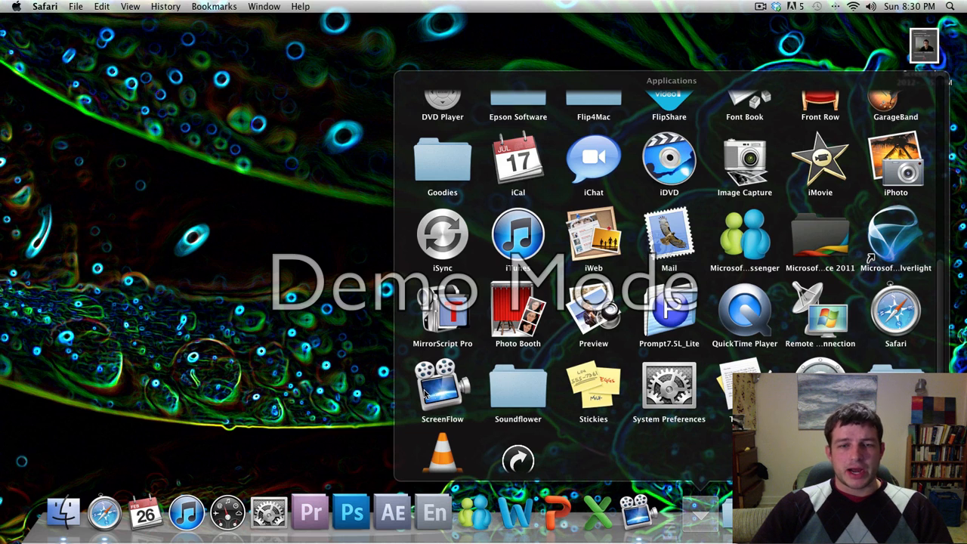
left_click(356, 242)
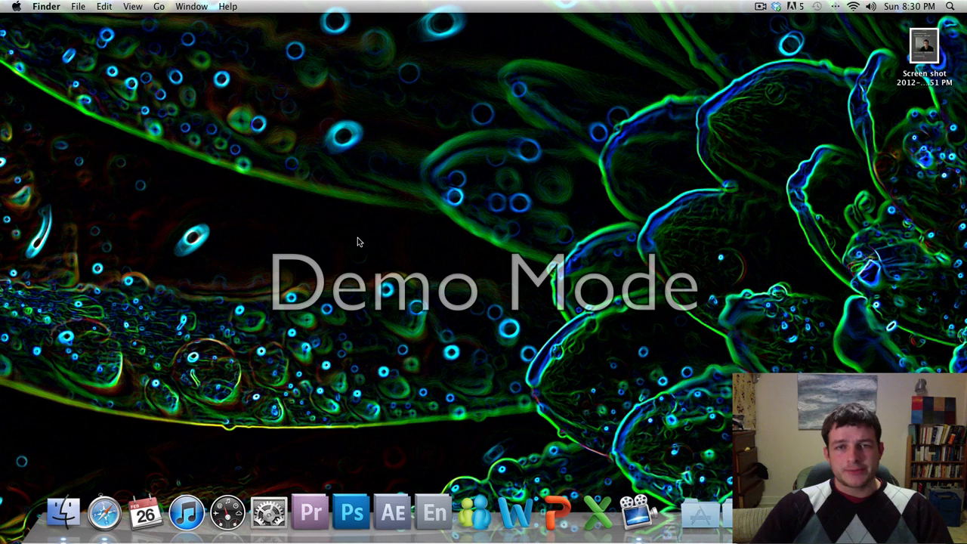
double_click(934, 57)
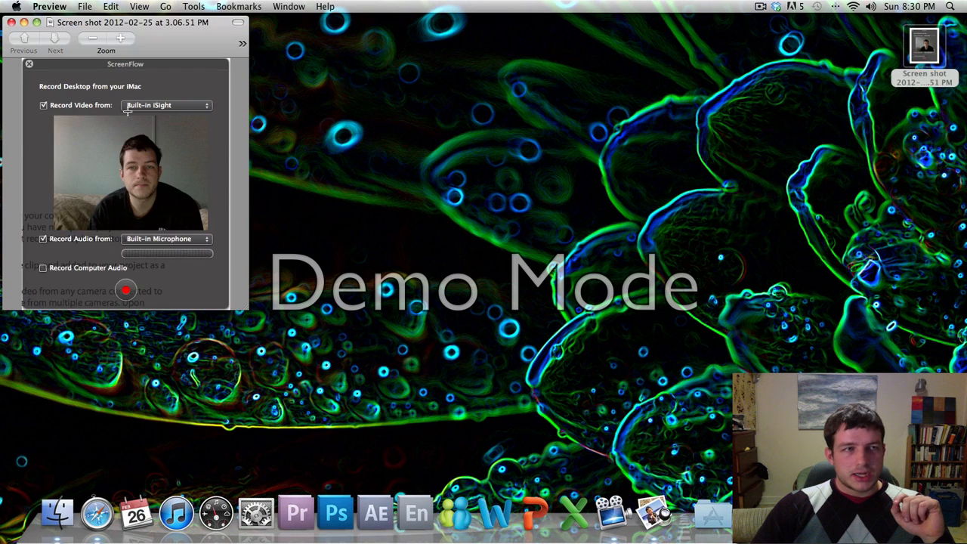
left_click_drag(120, 24, 384, 38)
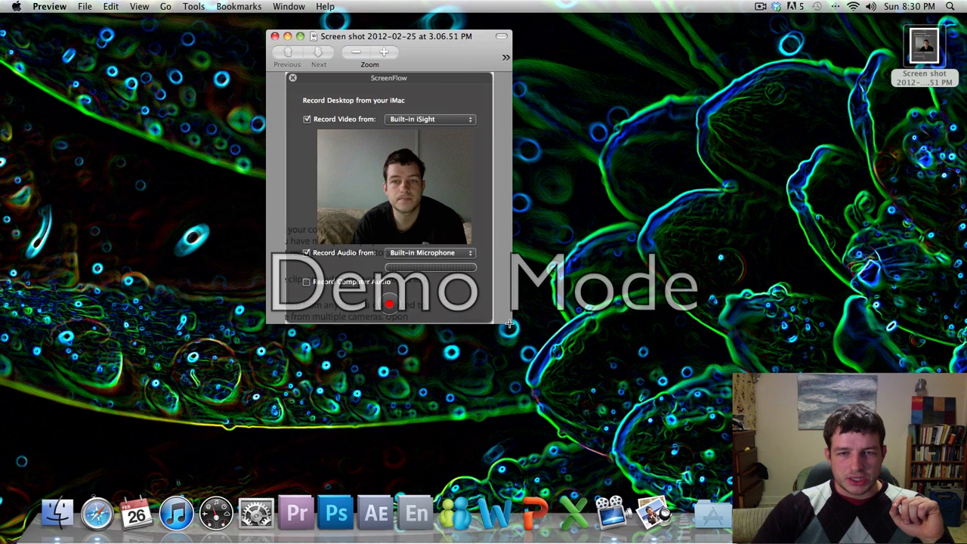
mouse_move(510, 324)
left_mouse_down()
mouse_move(634, 476)
mouse_move(633, 456)
left_mouse_up()
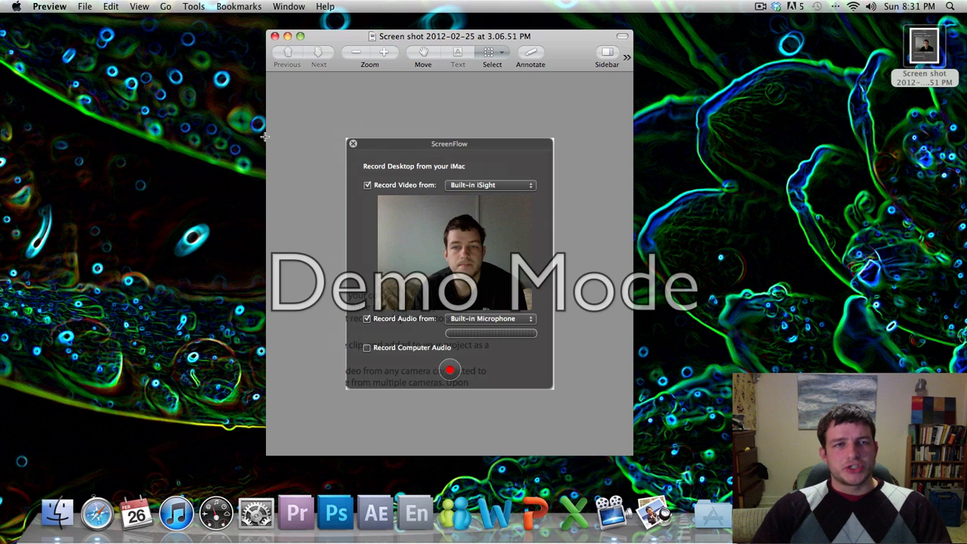
left_click(275, 37)
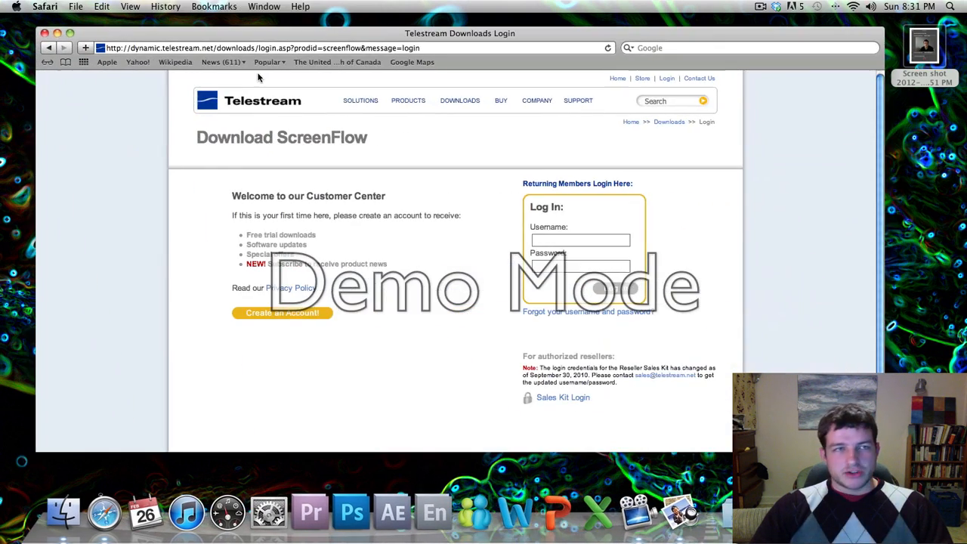
Load blueletterbible, open the John 3:16 passage and the 3:21 lexicon, then close Safari.
triple_click(251, 50)
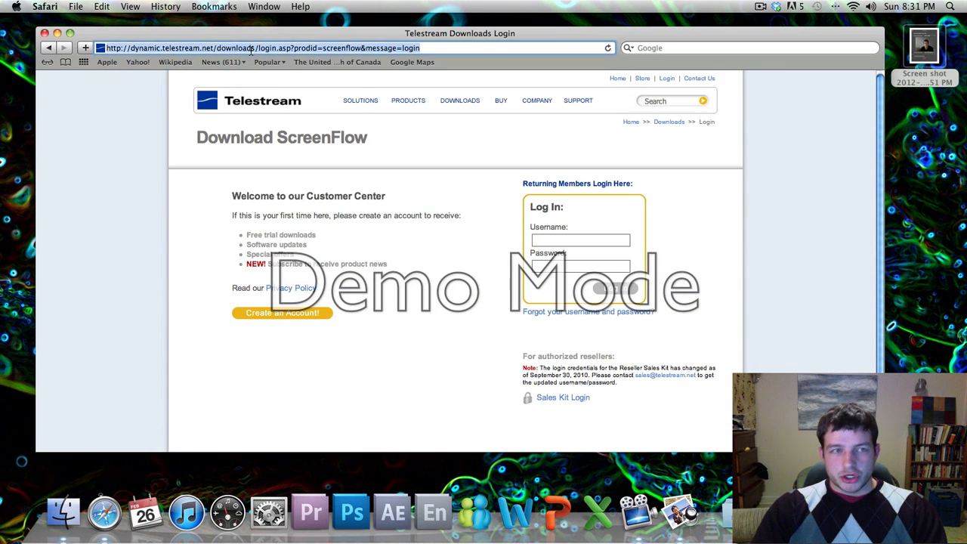
type("blueletterbible.org/")
key("Return")
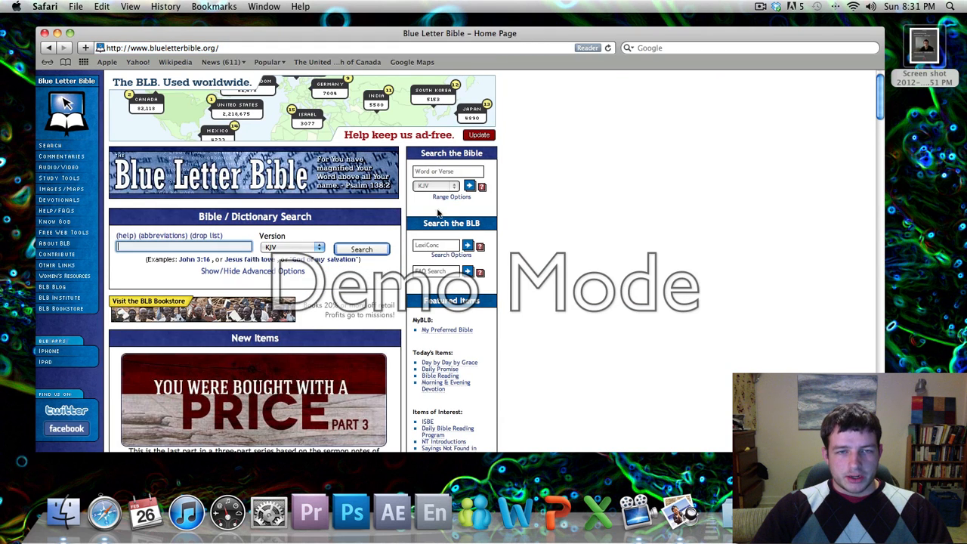
left_click(200, 261)
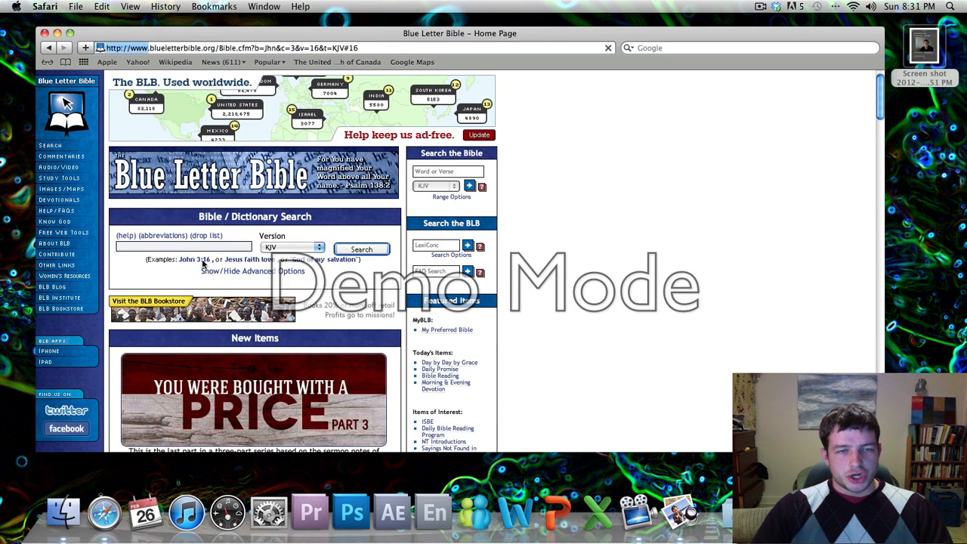
left_click(139, 248)
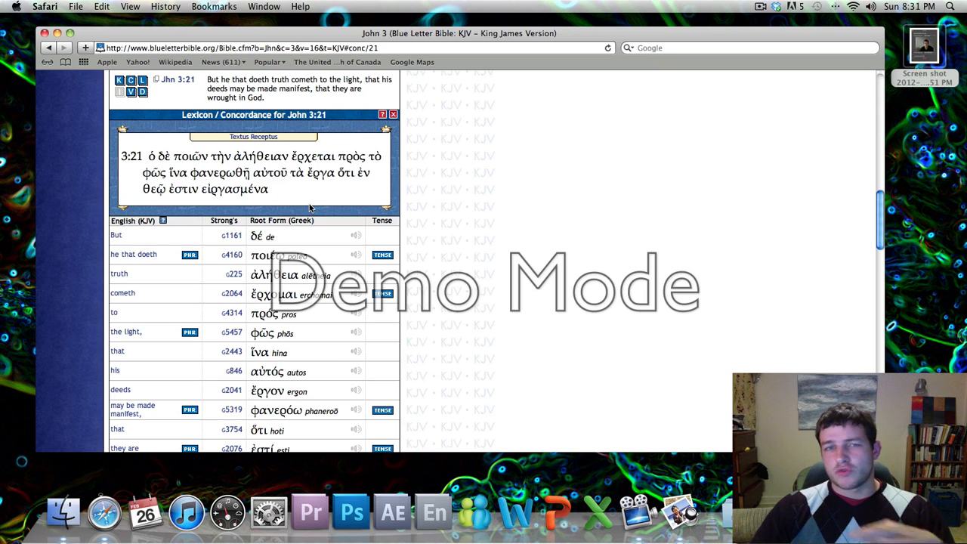
scroll(310, 208, "up", 1)
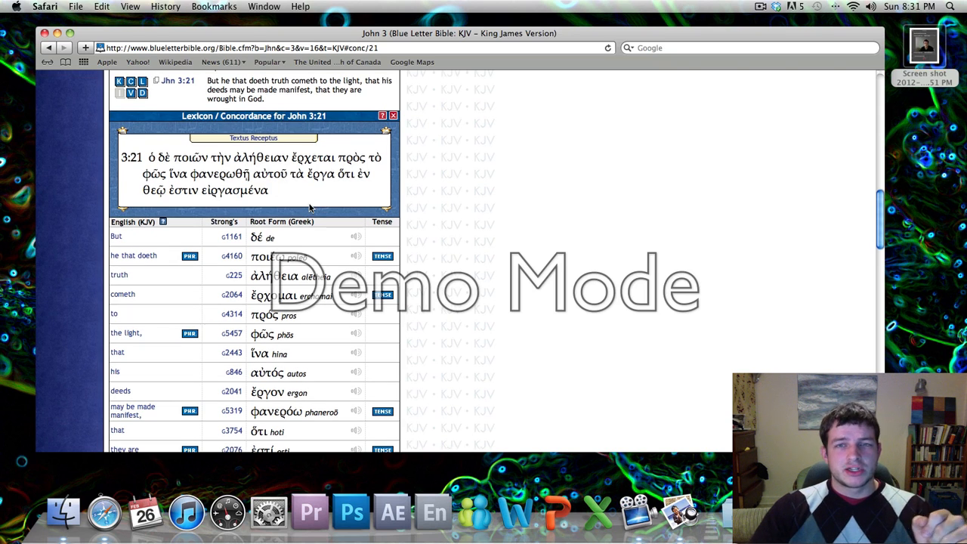
scroll(471, 208, "down", 3)
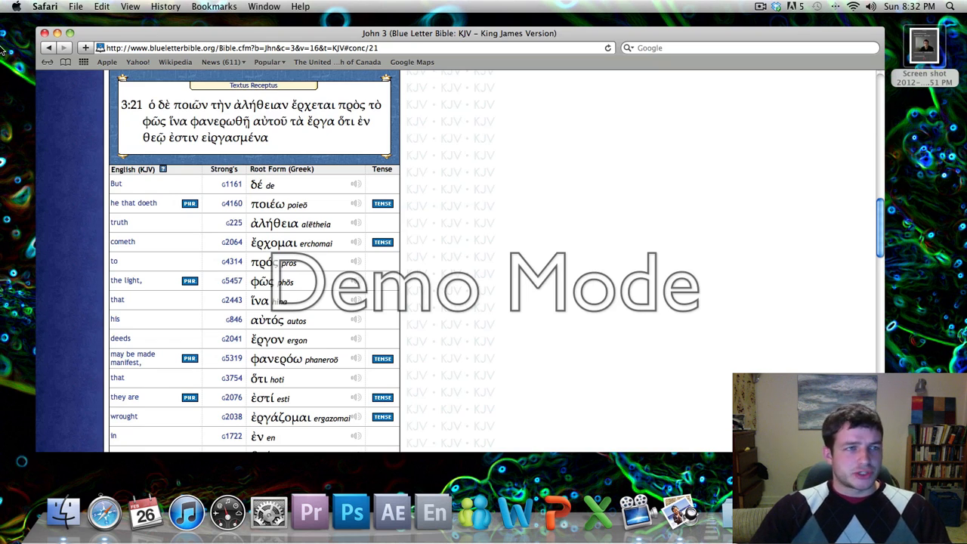
left_click(45, 34)
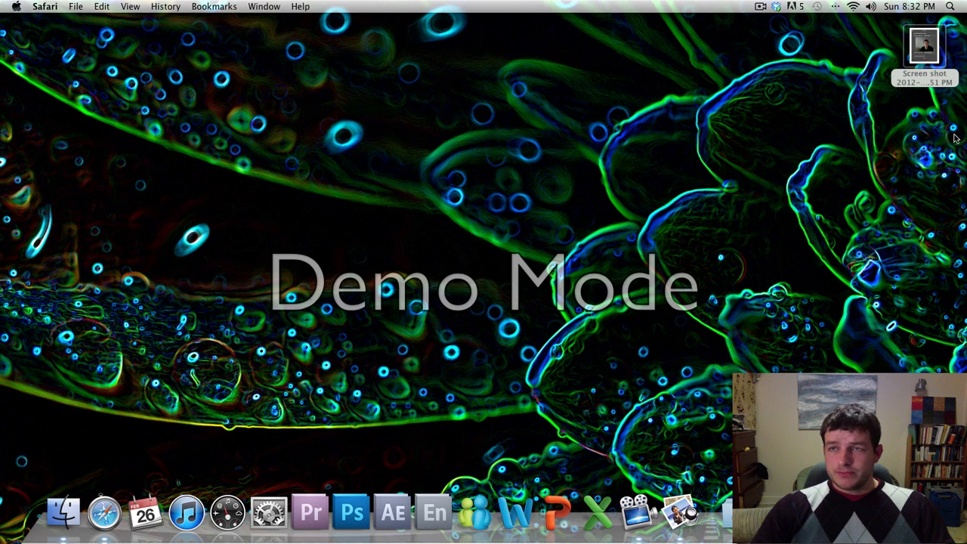
Stop the recording from ScreenFlow's menu-bar icon, opening the 'test' project.
left_click(760, 7)
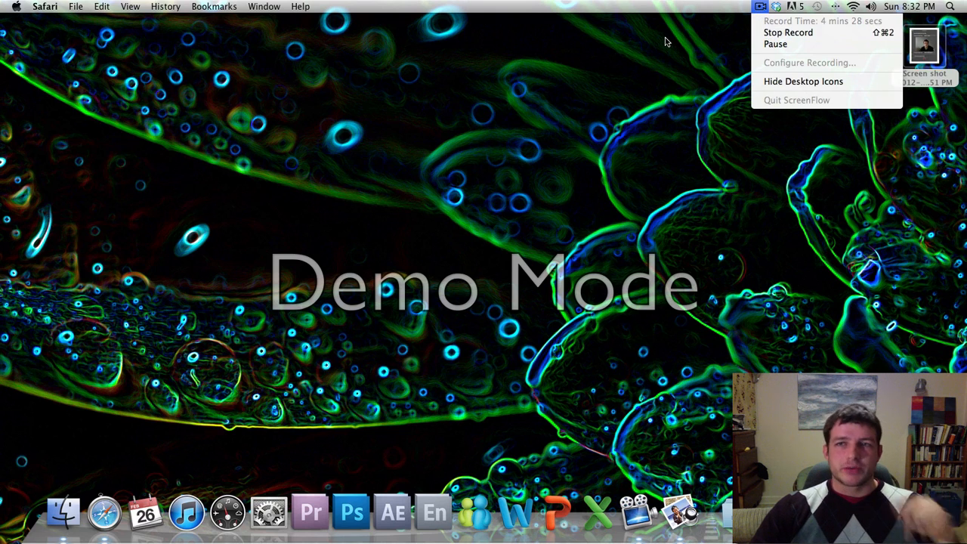
left_click(760, 9)
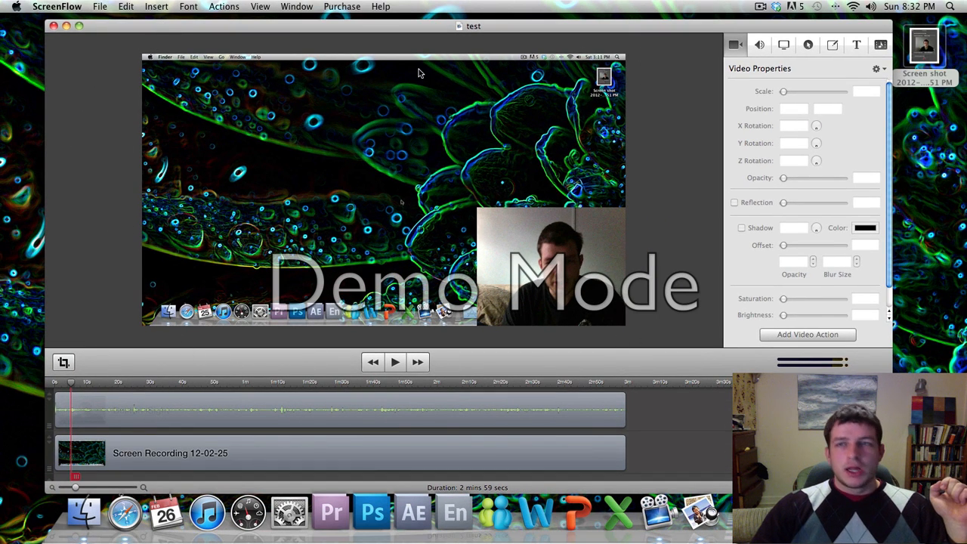
Select the webcam clip and place it as a 30%-scale inset in the lower-right corner.
left_click(153, 457)
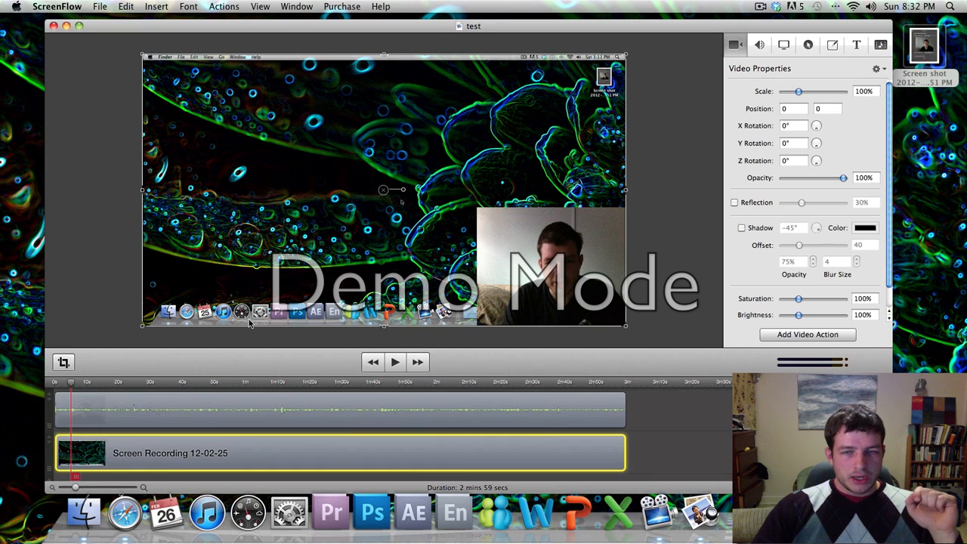
left_click(195, 406)
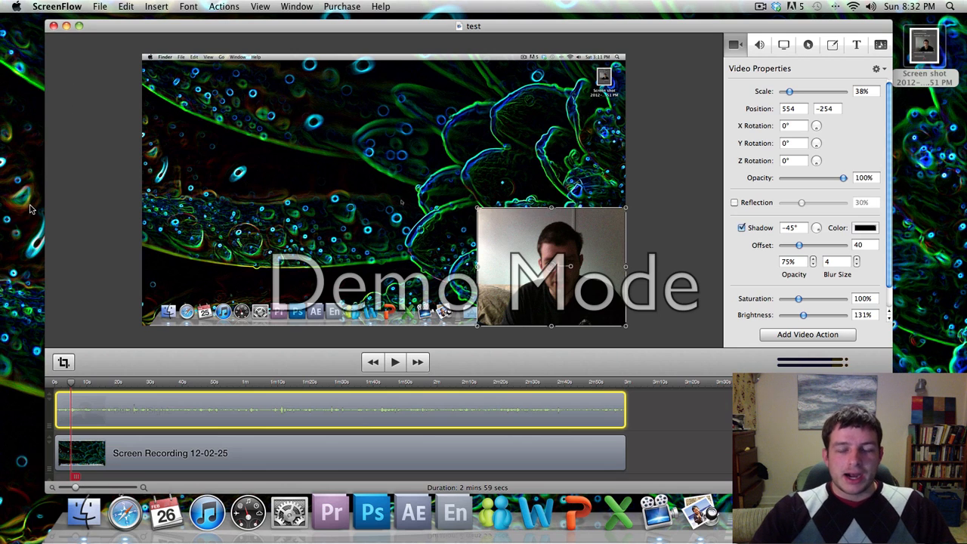
mouse_move(528, 246)
left_mouse_down()
mouse_move(370, 206)
mouse_move(494, 128)
mouse_move(517, 129)
mouse_move(515, 158)
mouse_move(451, 230)
mouse_move(152, 116)
mouse_move(521, 117)
mouse_move(479, 116)
mouse_move(521, 130)
mouse_move(518, 245)
left_mouse_up()
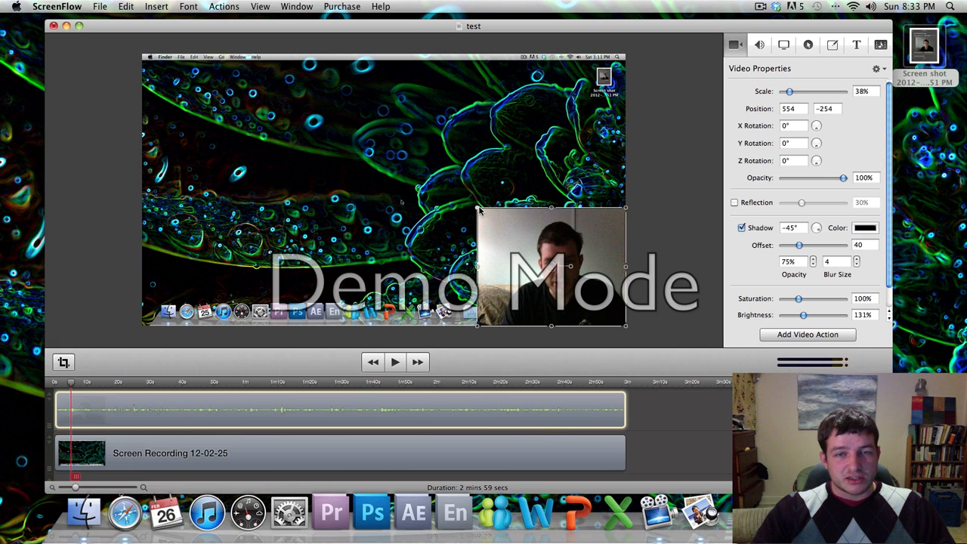
left_click_drag(478, 209, 535, 255)
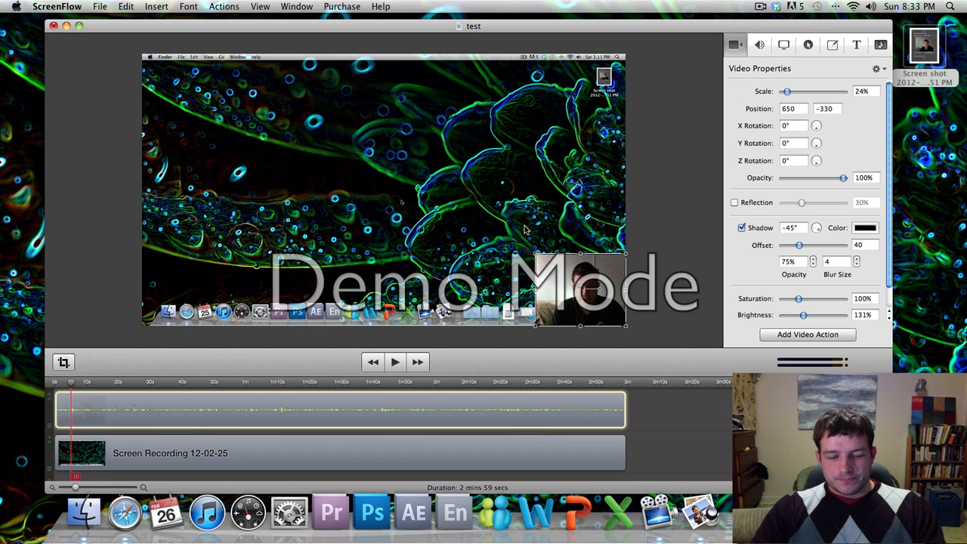
key("super+z")
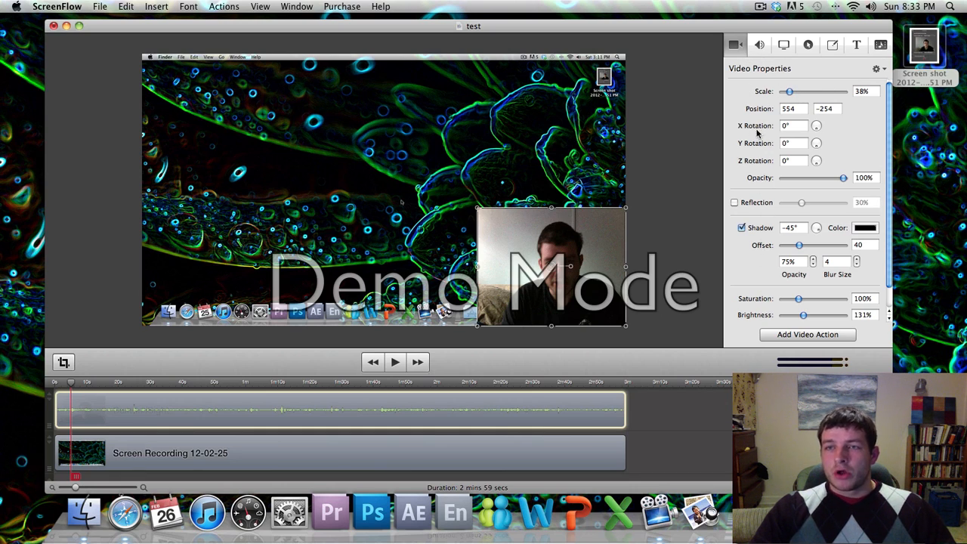
mouse_move(786, 92)
left_mouse_down()
mouse_move(798, 92)
mouse_move(788, 92)
left_mouse_up()
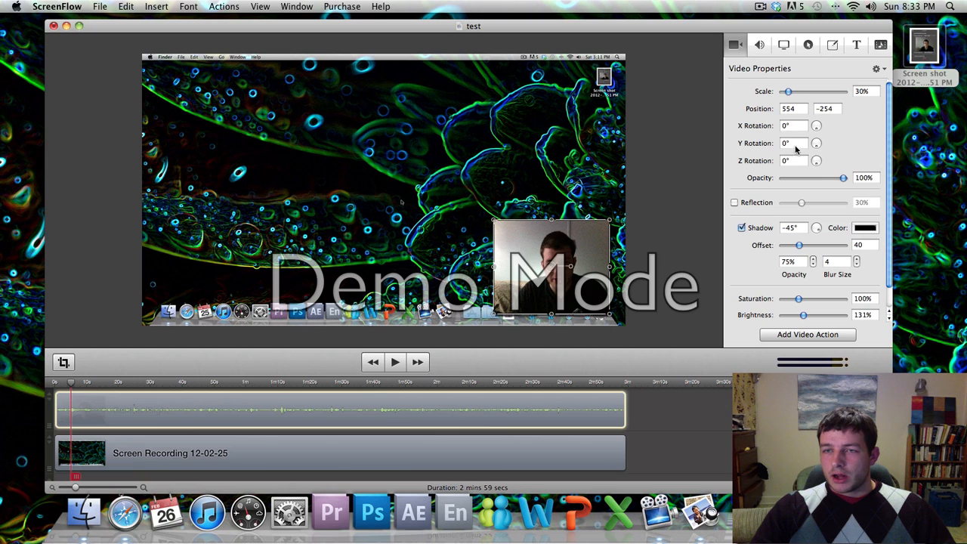
Keep the inset's tilt flat, set opacity 100% and brightness 131%, and nudge its position.
left_click(817, 128)
left_click(817, 127)
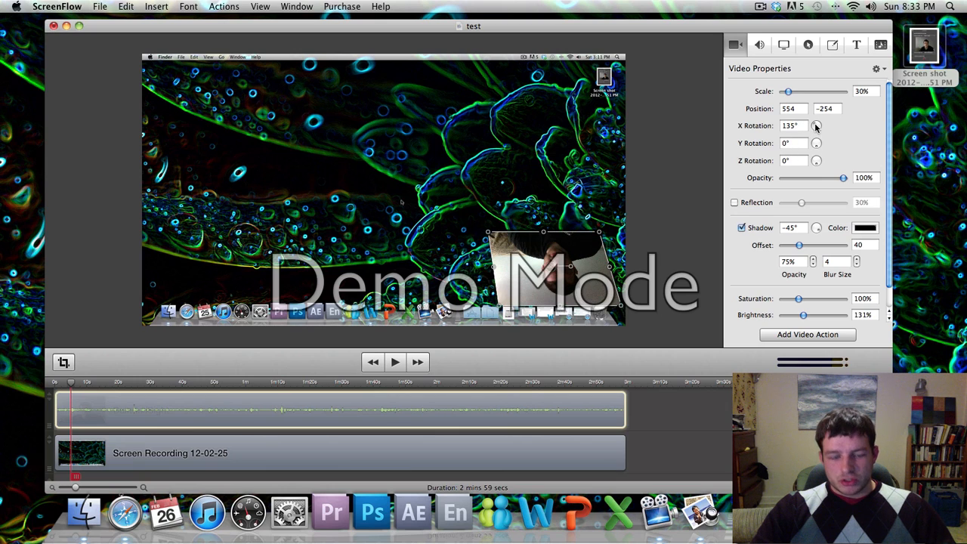
left_click(817, 126)
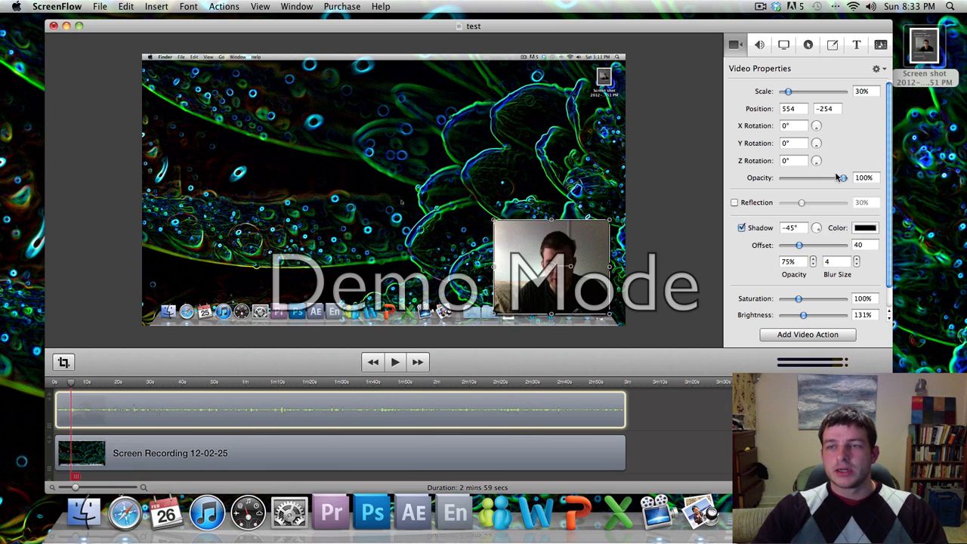
mouse_move(843, 177)
left_mouse_down()
mouse_move(822, 179)
mouse_move(849, 178)
left_mouse_up()
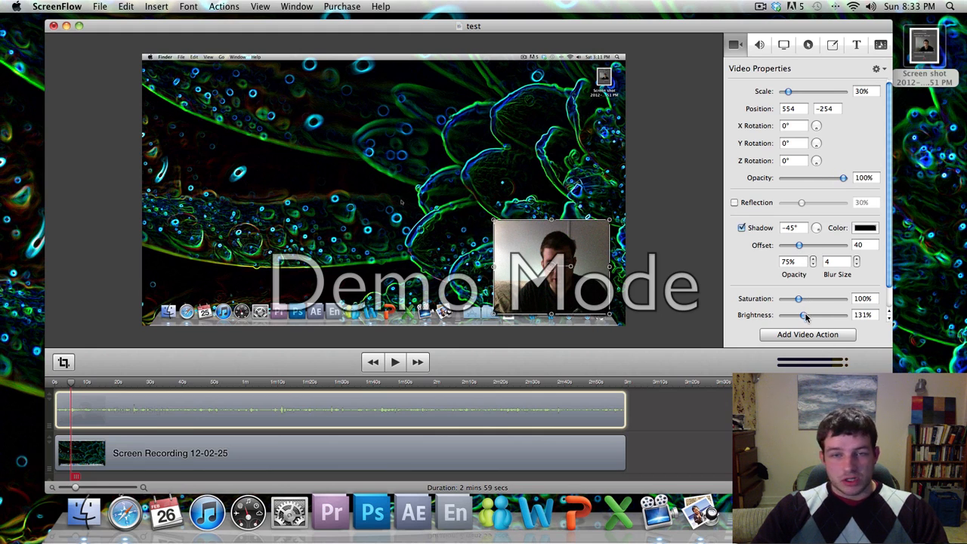
left_click_drag(807, 318, 809, 316)
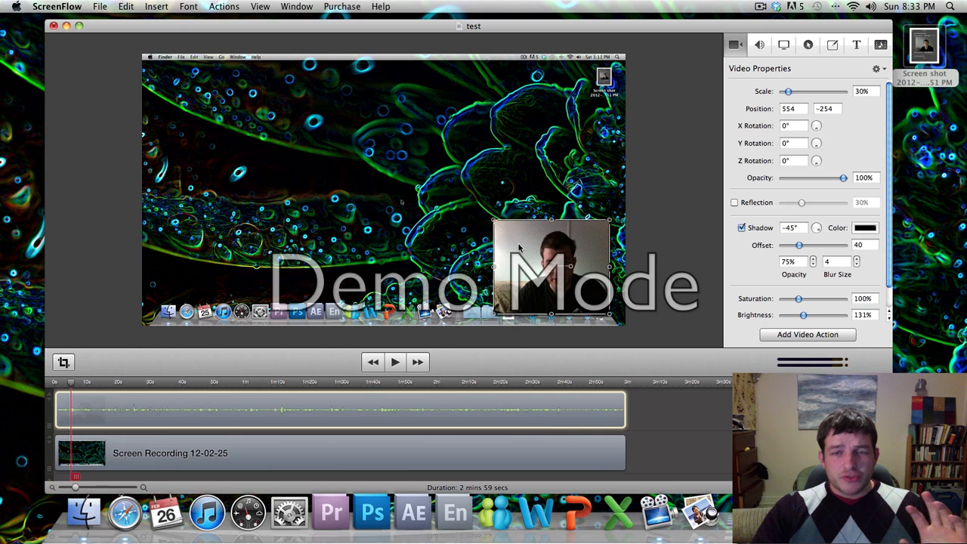
mouse_move(518, 247)
left_mouse_down()
mouse_move(485, 211)
mouse_move(491, 245)
mouse_move(516, 246)
left_mouse_up()
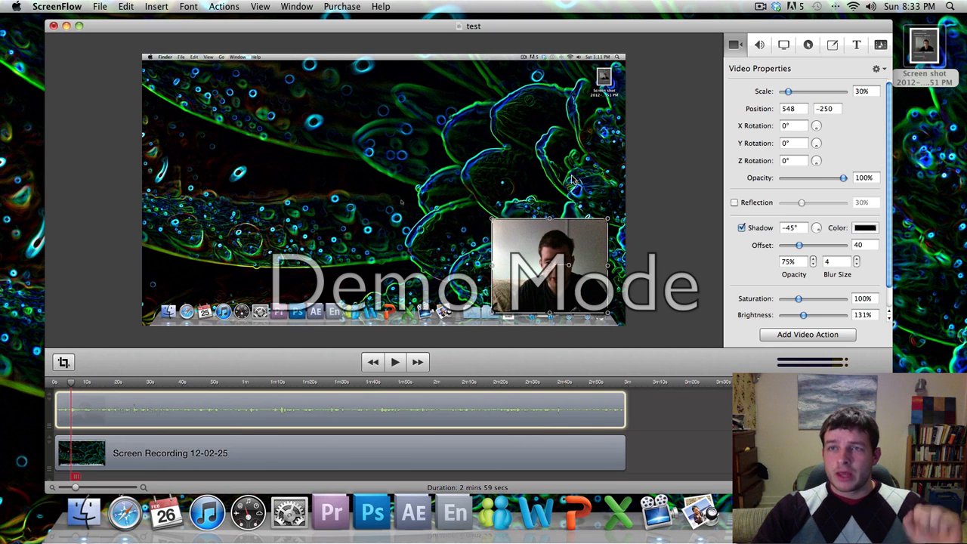
left_click(760, 45)
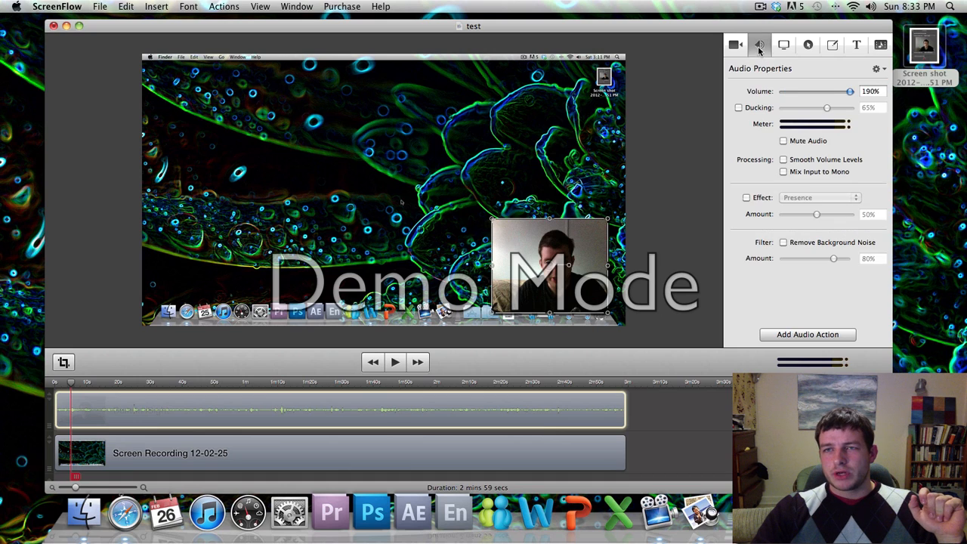
left_click(735, 46)
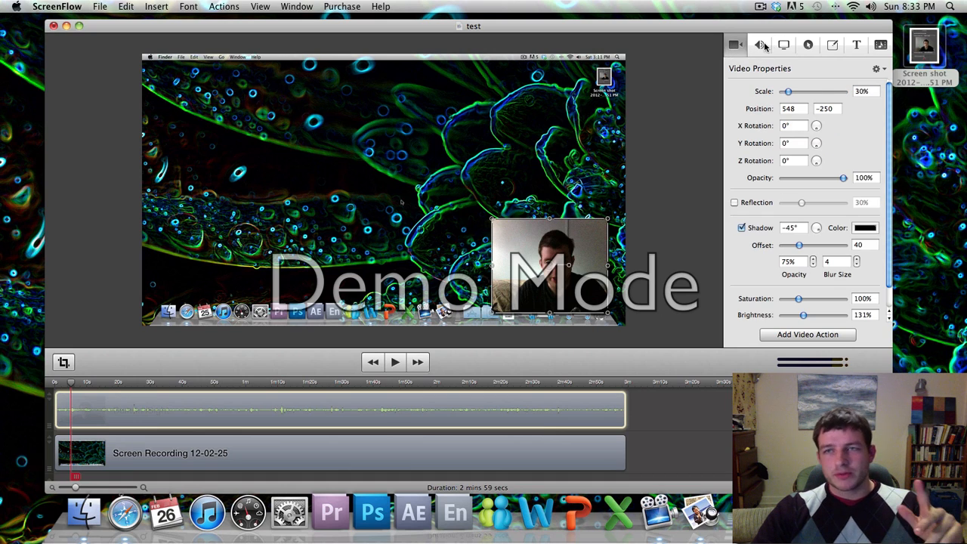
left_click(763, 45)
left_click_drag(827, 92, 849, 91)
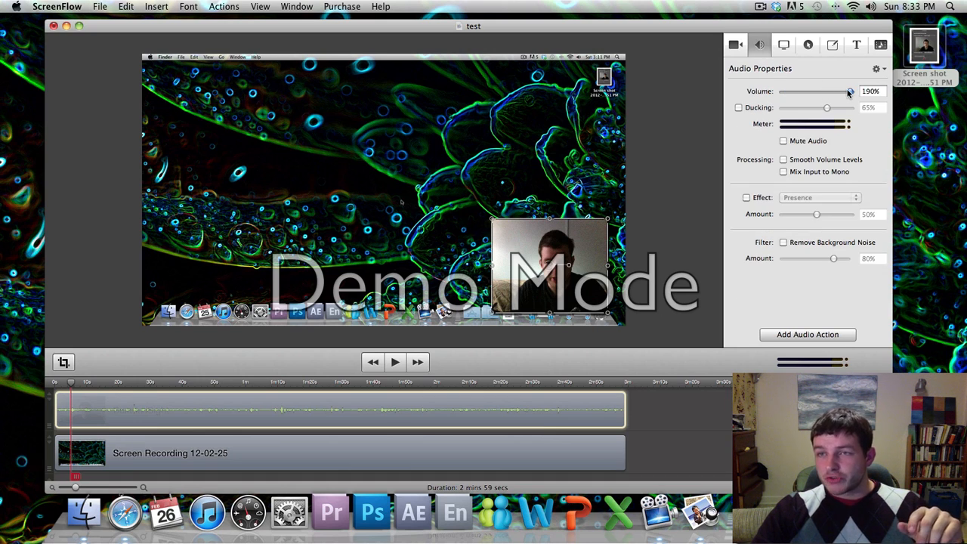
left_click(786, 45)
left_click(763, 46)
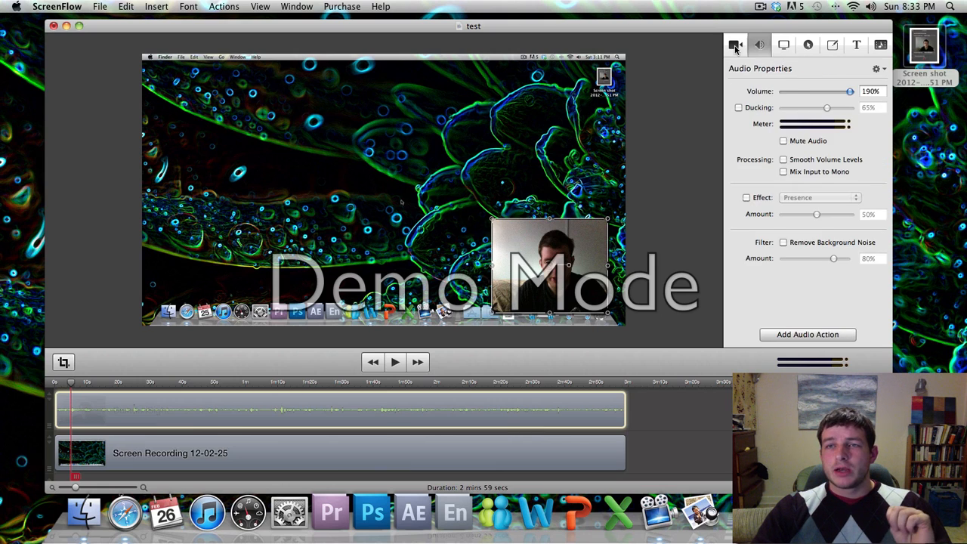
left_click(735, 46)
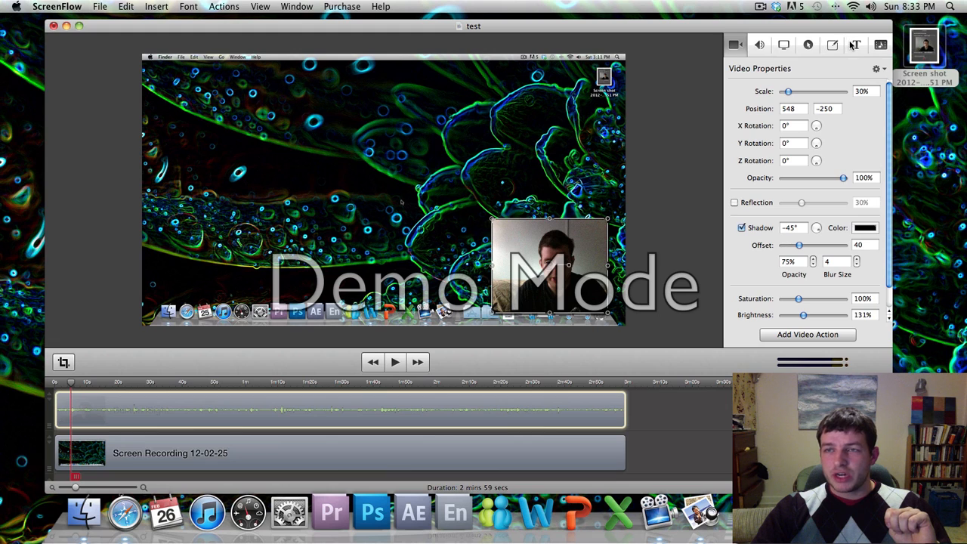
left_click(855, 45)
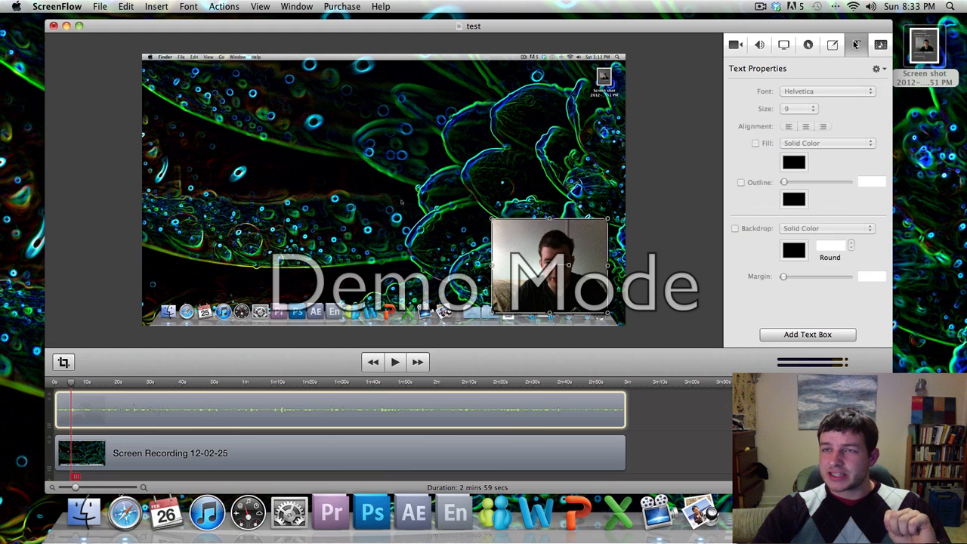
left_click(739, 46)
left_click(835, 45)
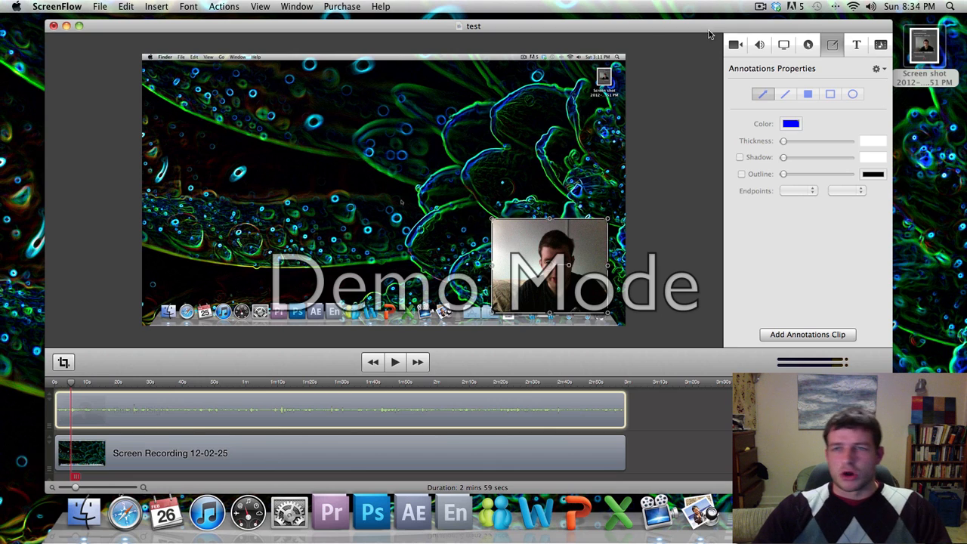
left_click(734, 46)
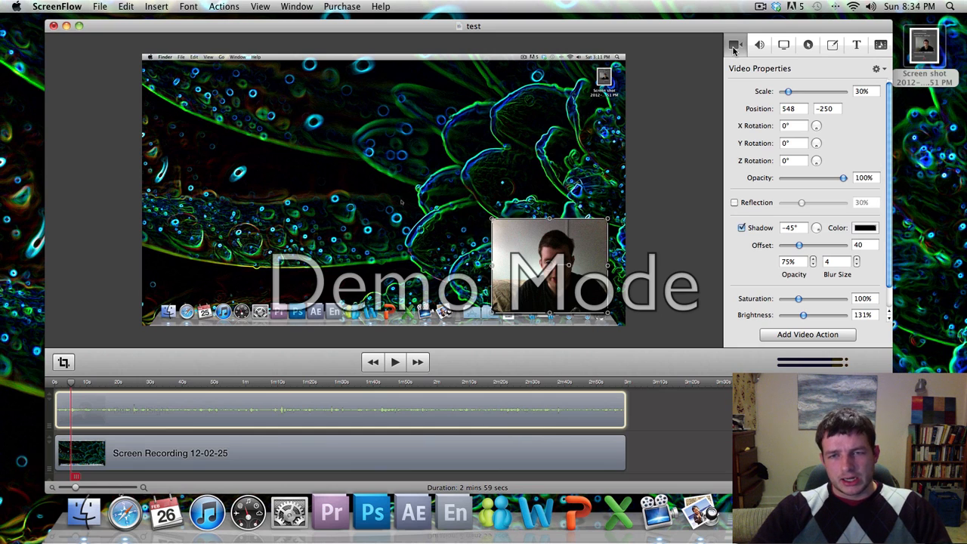
Tuck the webcam inset further into the lower-right at 32% scale and make the timeline taller.
left_click_drag(530, 270, 539, 275)
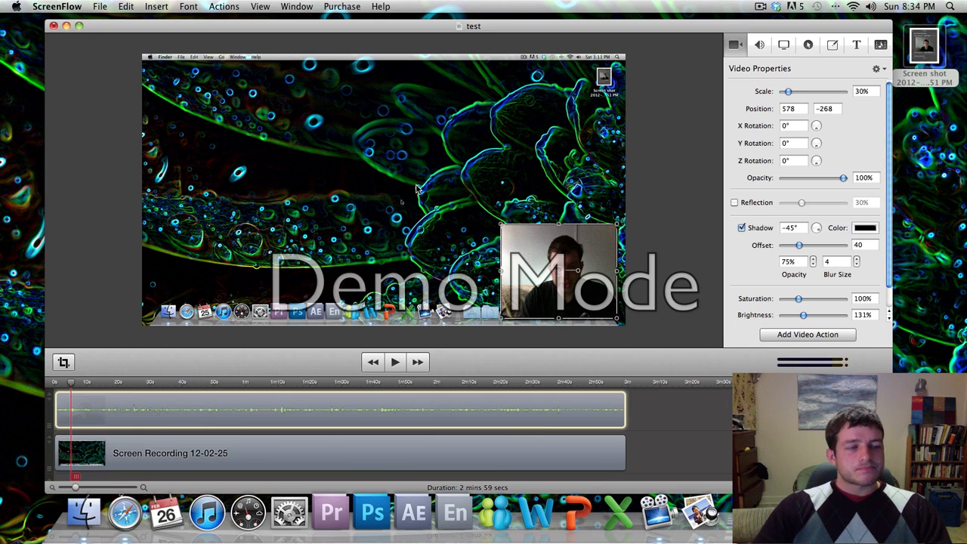
key("super+z")
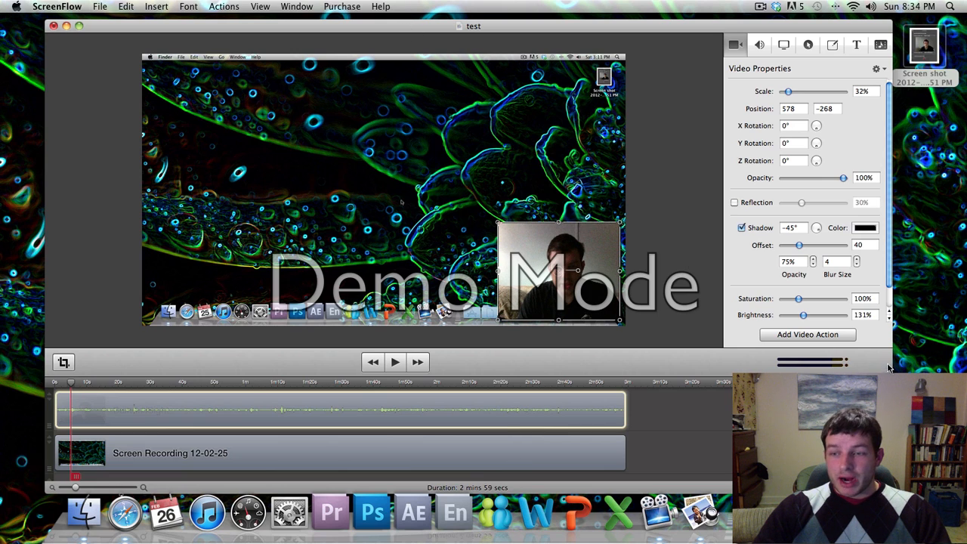
left_click_drag(890, 372, 888, 321)
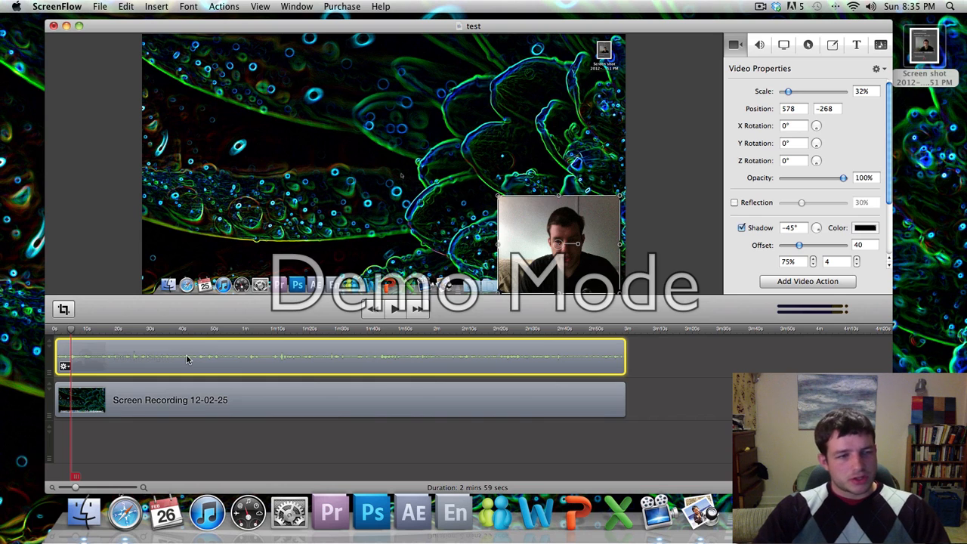
left_click(125, 5)
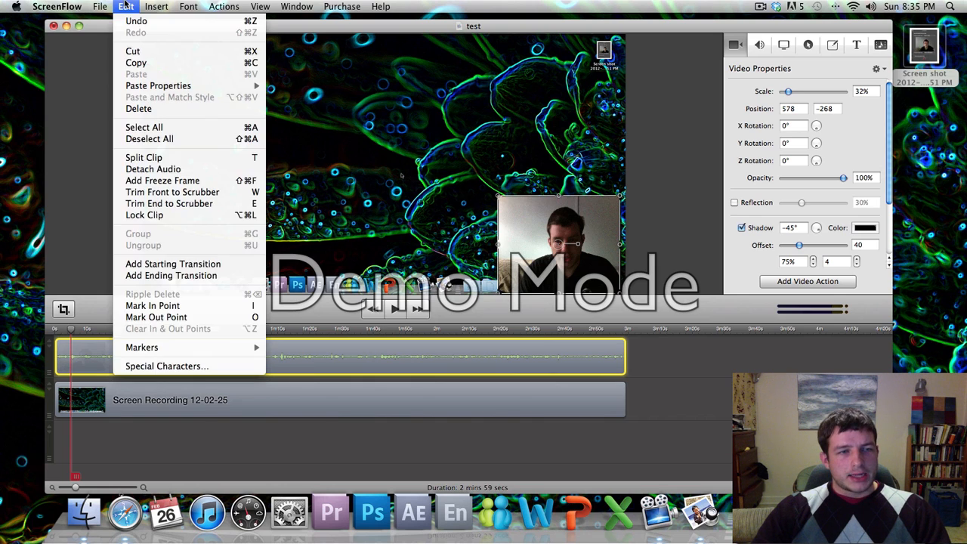
Detach the webcam audio onto its own track, then select the iSight clip with the playhead near 20s.
left_click(153, 169)
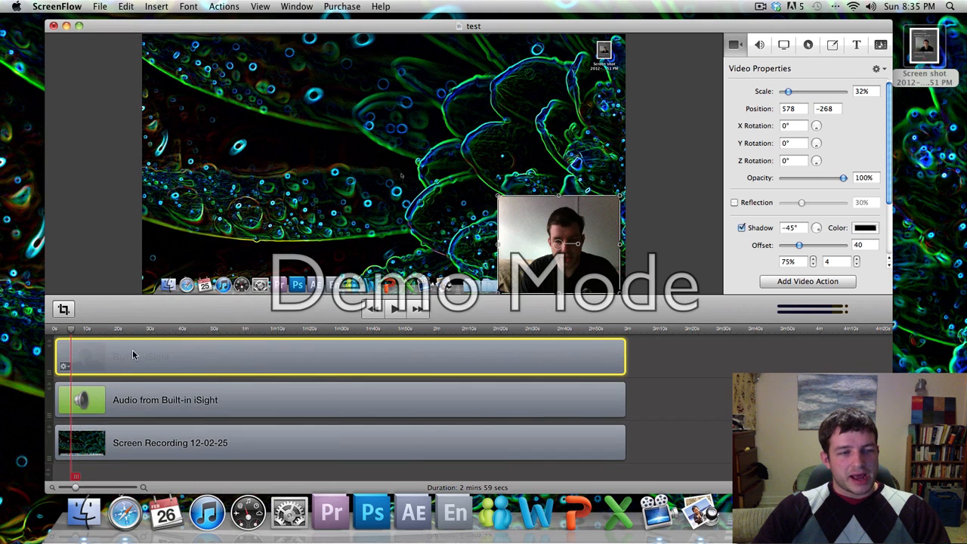
left_click(149, 408)
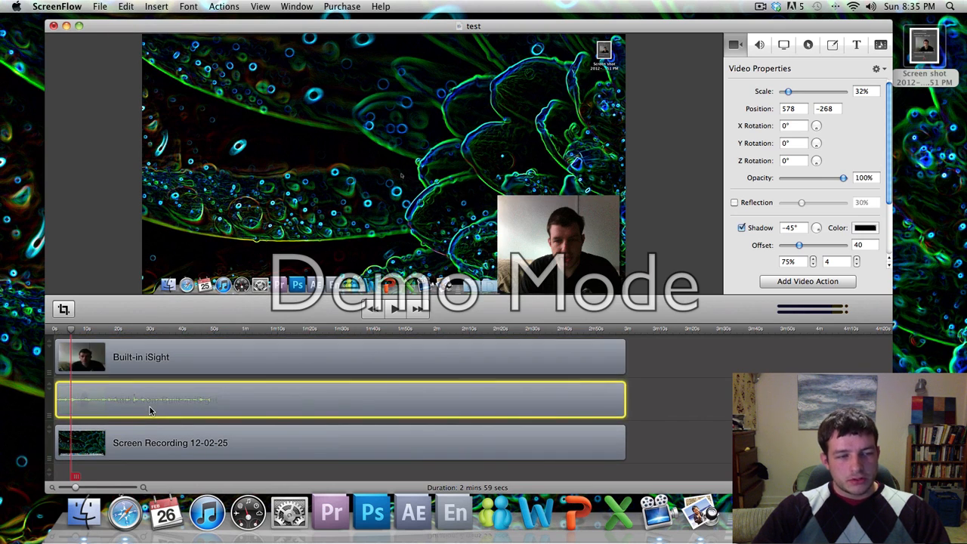
left_click(155, 362)
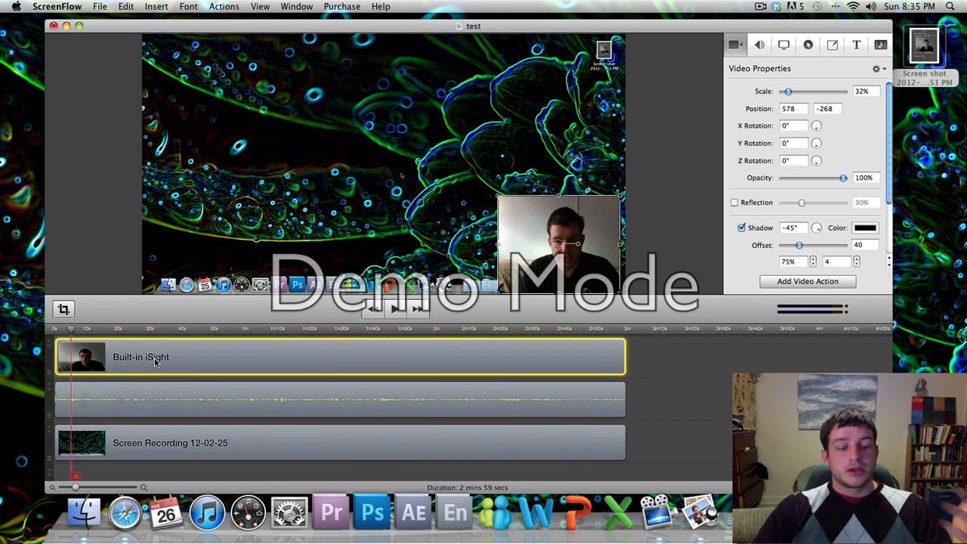
left_click_drag(174, 330, 132, 344)
right_click(127, 363)
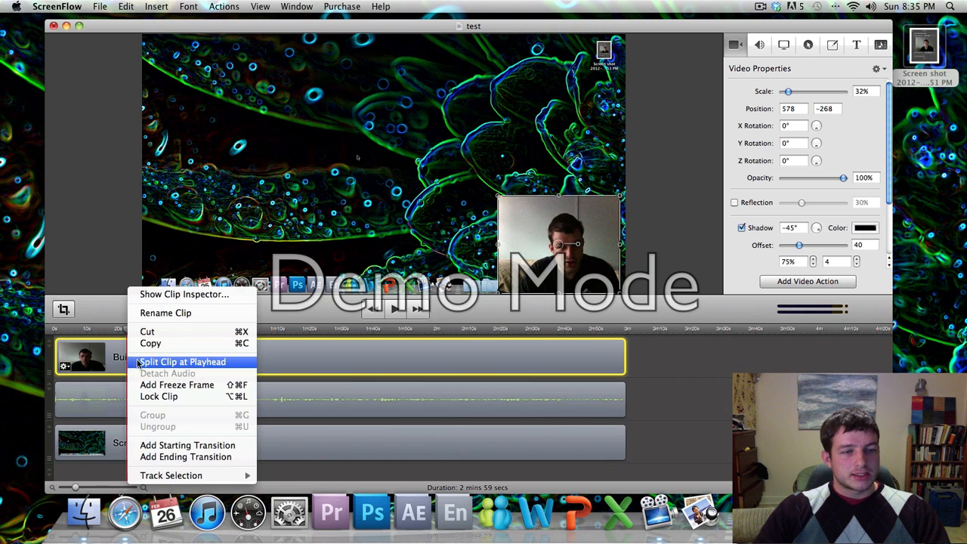
Split the webcam clip at about 23s and 1m18s and delete the piece between.
left_click(138, 363)
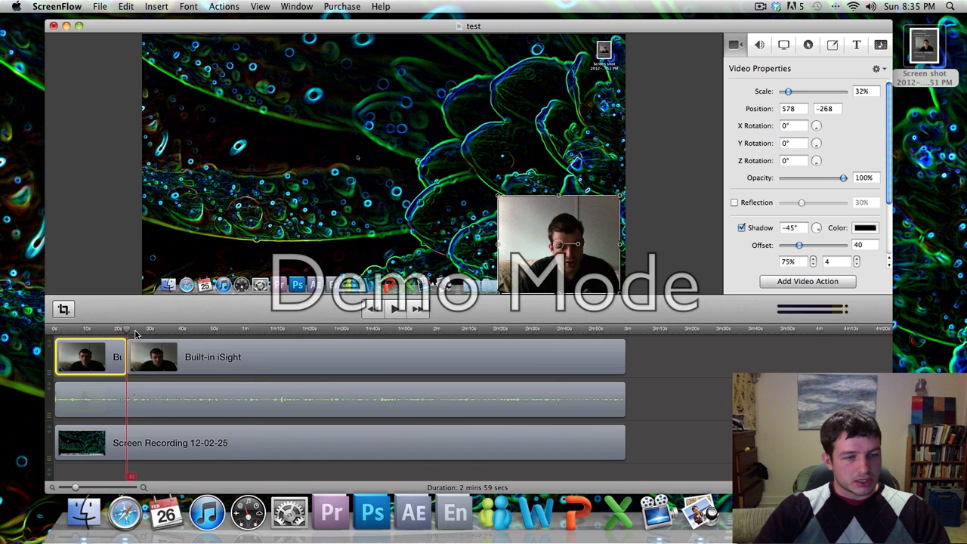
left_click_drag(135, 333, 289, 337)
key("space")
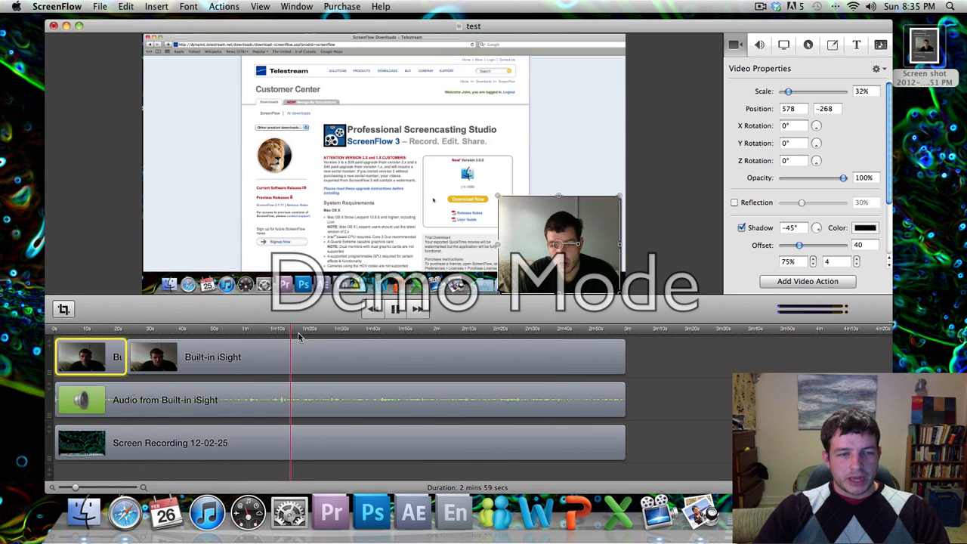
key("space")
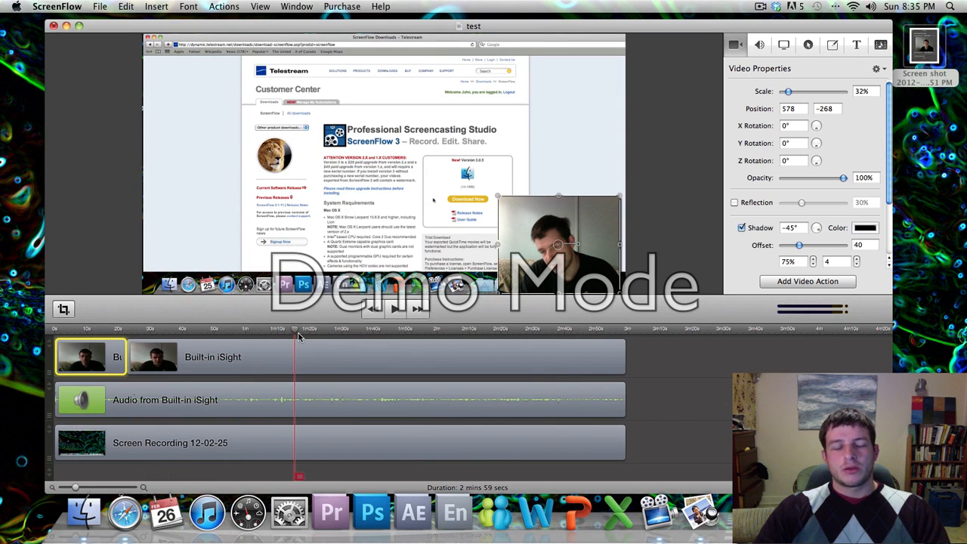
key("space")
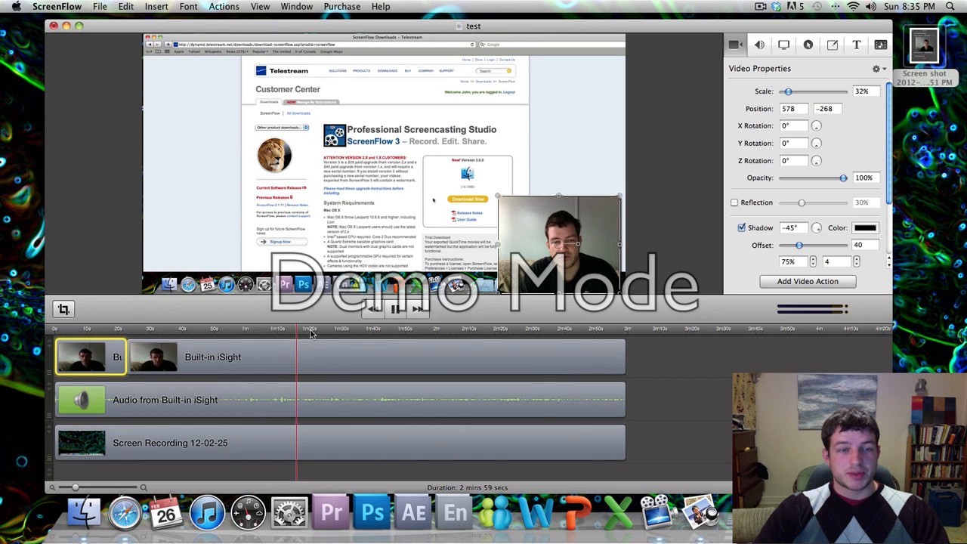
key("space")
key("space")
key("space")
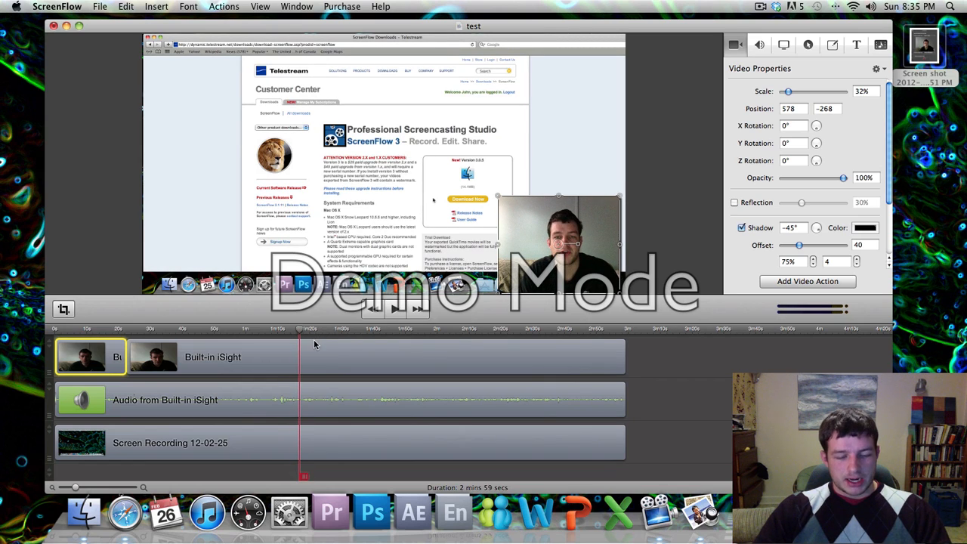
right_click(301, 352)
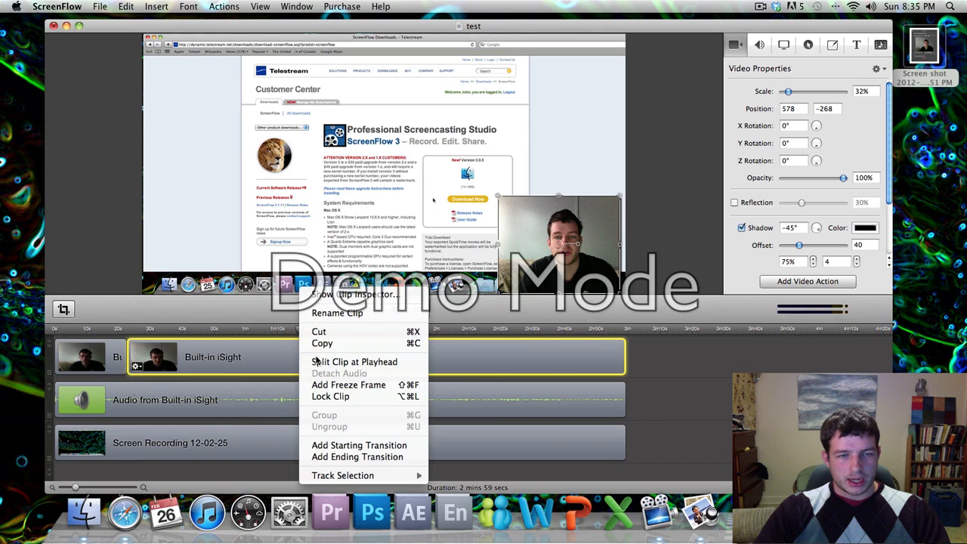
left_click(316, 362)
key("Delete")
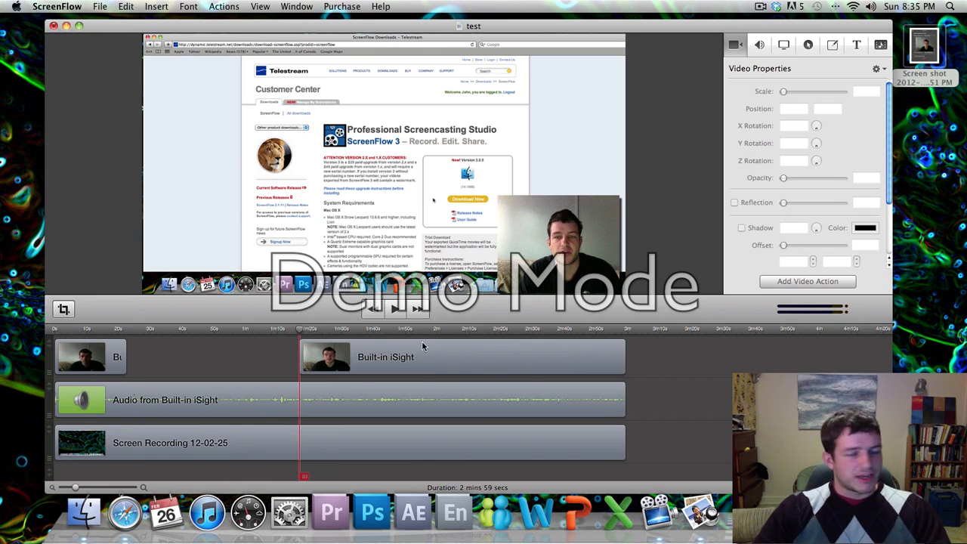
Split again near 2m47s, delete the remaining middle webcam section, and review the edit.
left_click(597, 334)
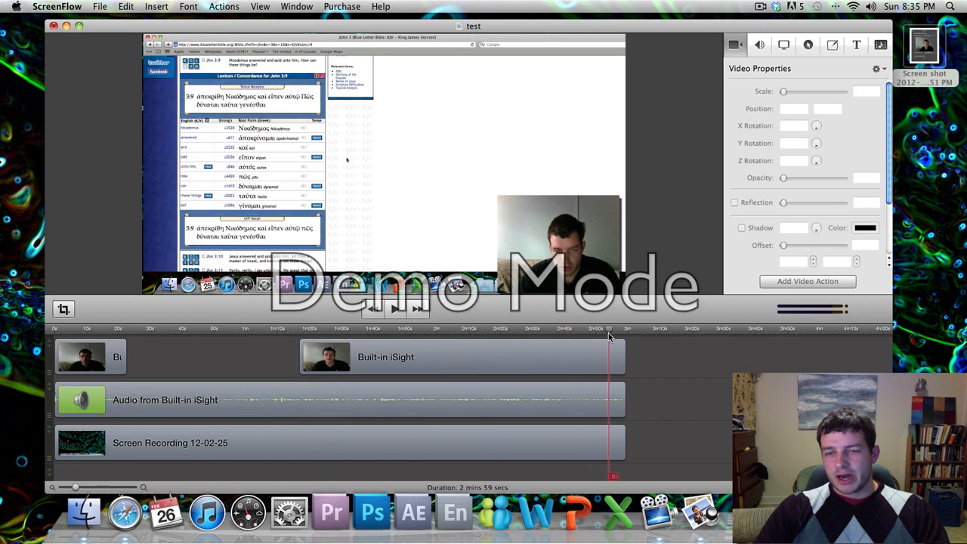
left_click_drag(597, 334, 592, 334)
right_click(590, 367)
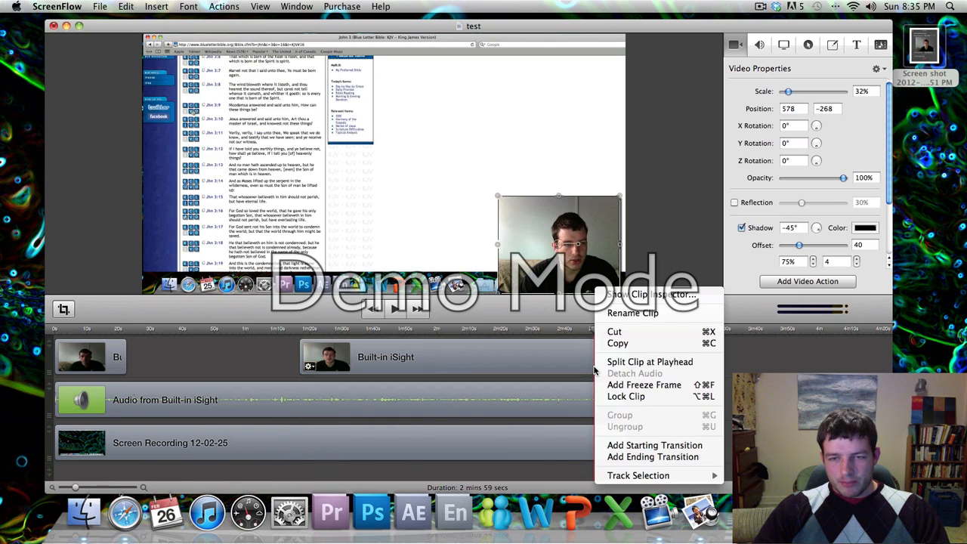
left_click(616, 361)
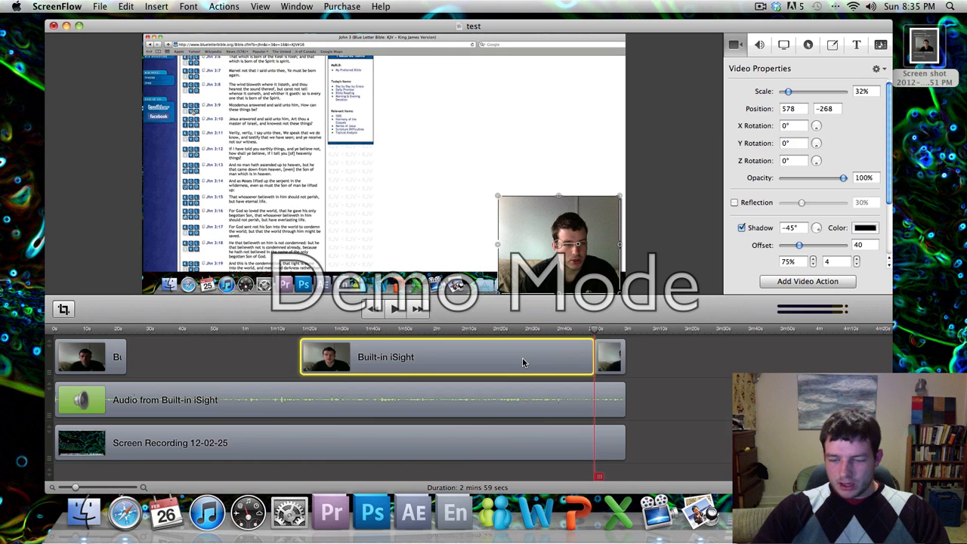
key("Delete")
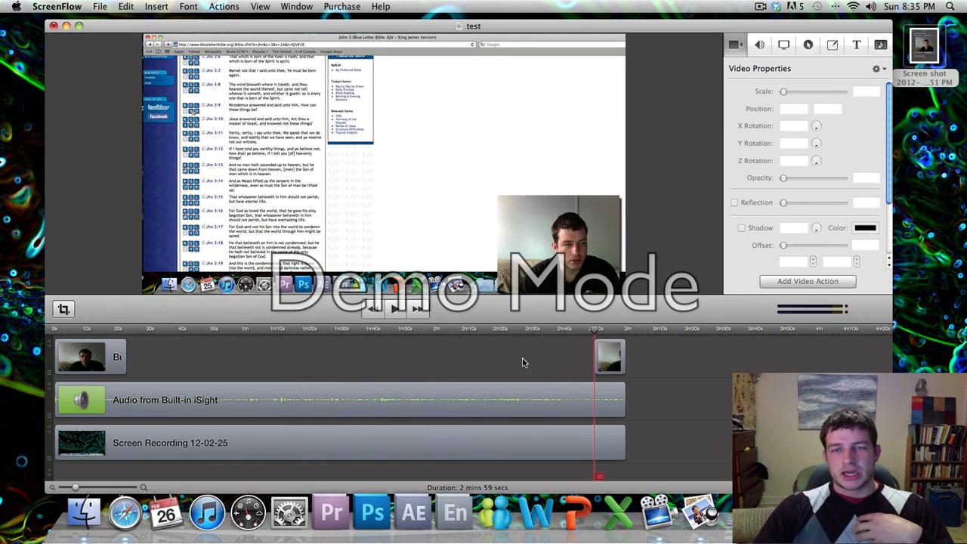
left_click_drag(574, 329, 368, 350)
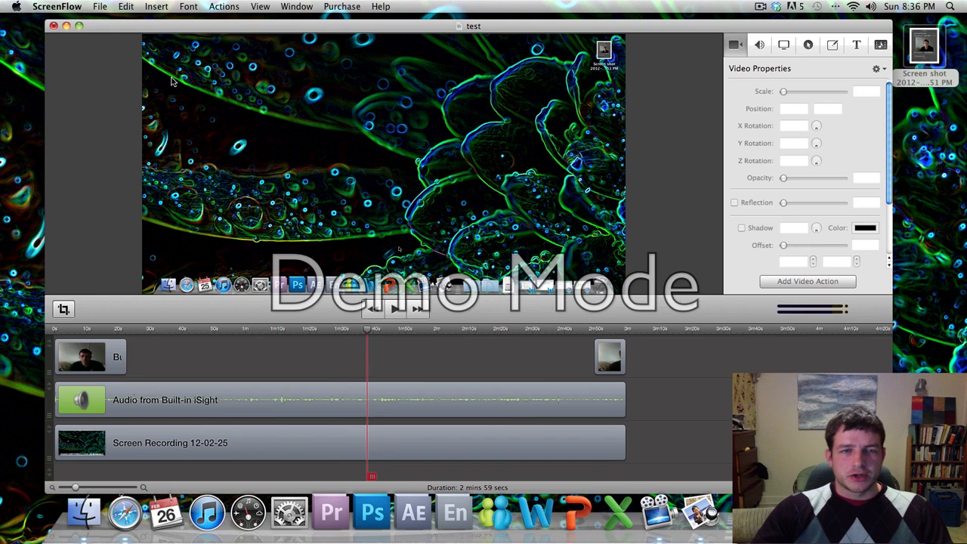
Start Publish to YouTube and sign in with the account name and password.
left_click(103, 5)
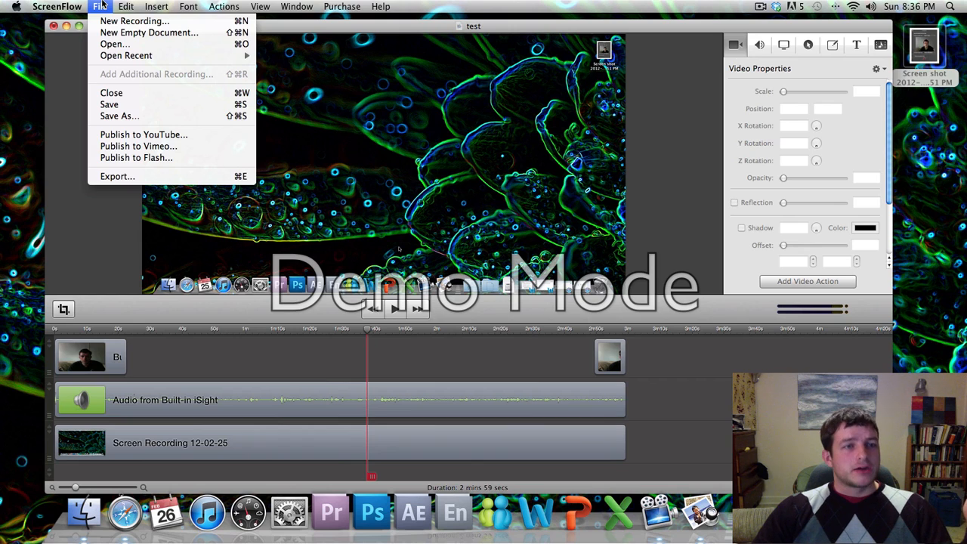
left_click(157, 134)
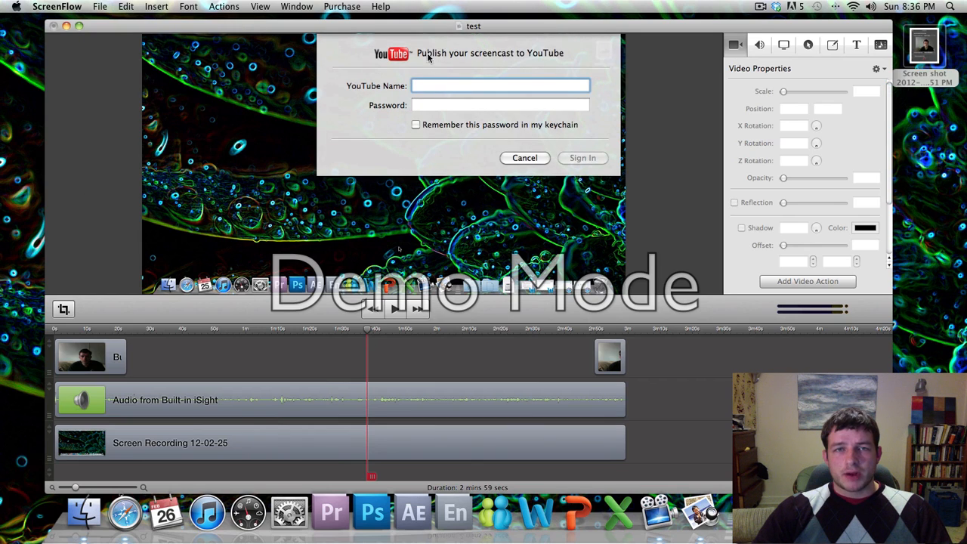
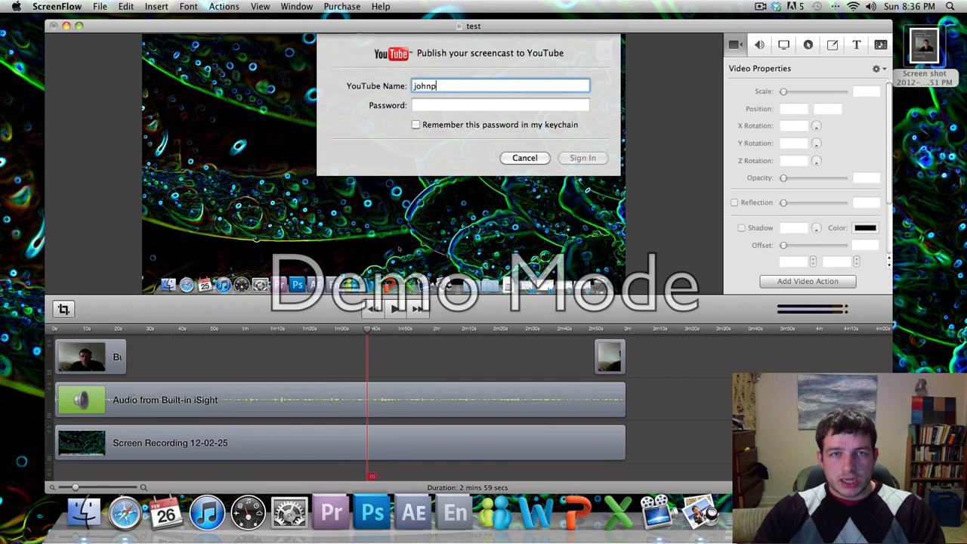
key("Tab")
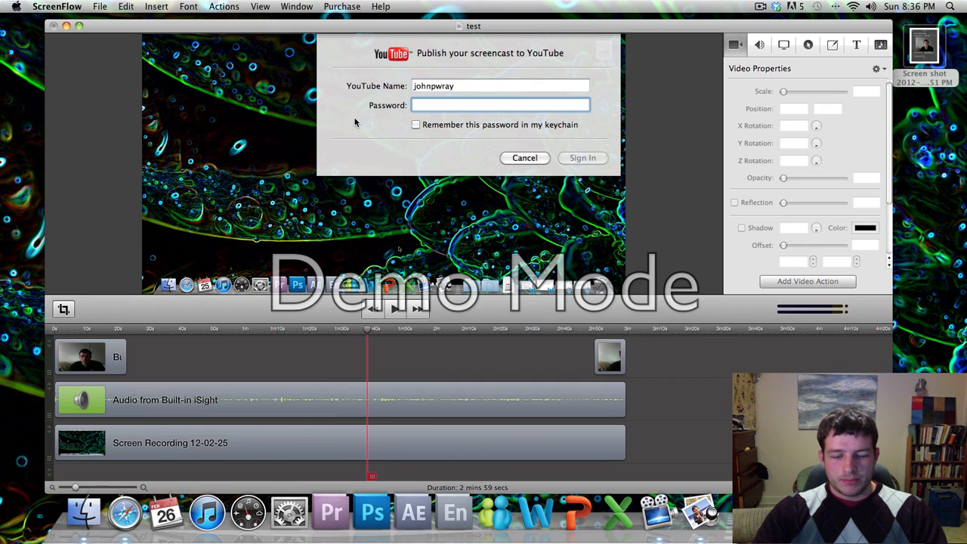
type("********")
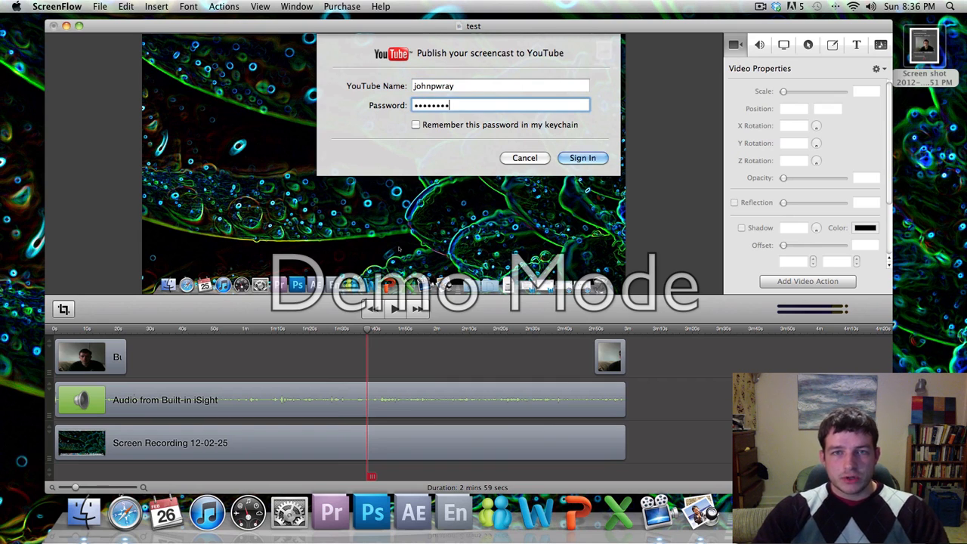
left_click(582, 159)
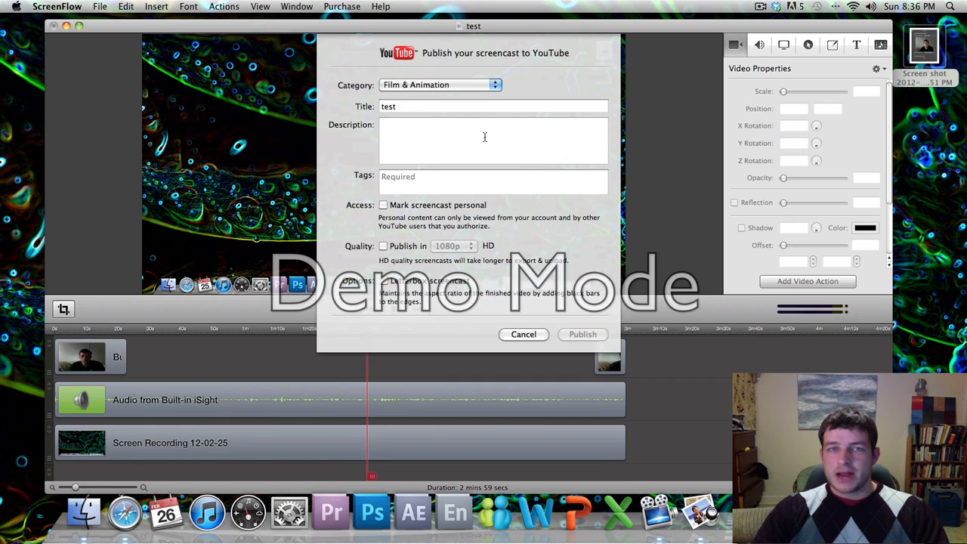
Set category Education, title 'Screen Test', description 'For Digital TAing Work', and tags 'screen flow tutorial'.
left_click(464, 86)
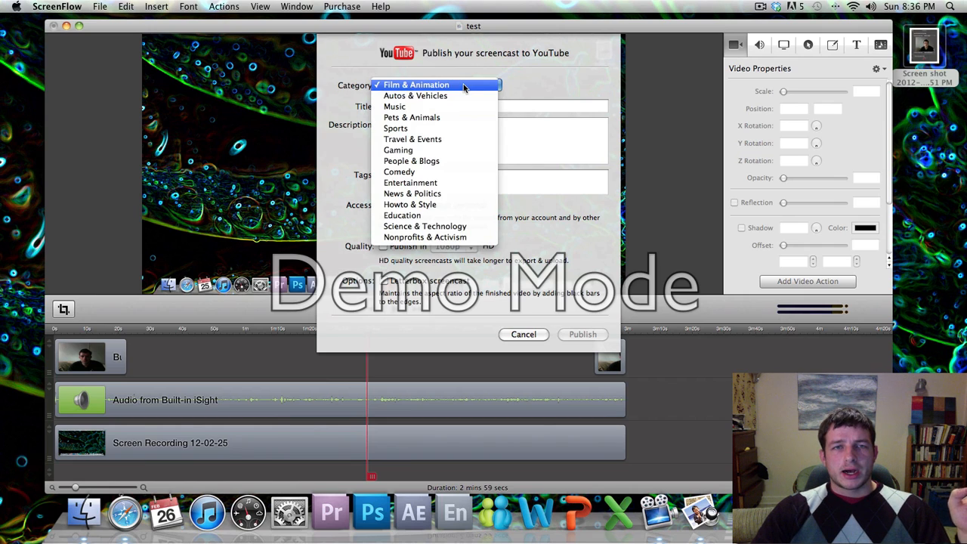
left_click(442, 215)
key("Tab")
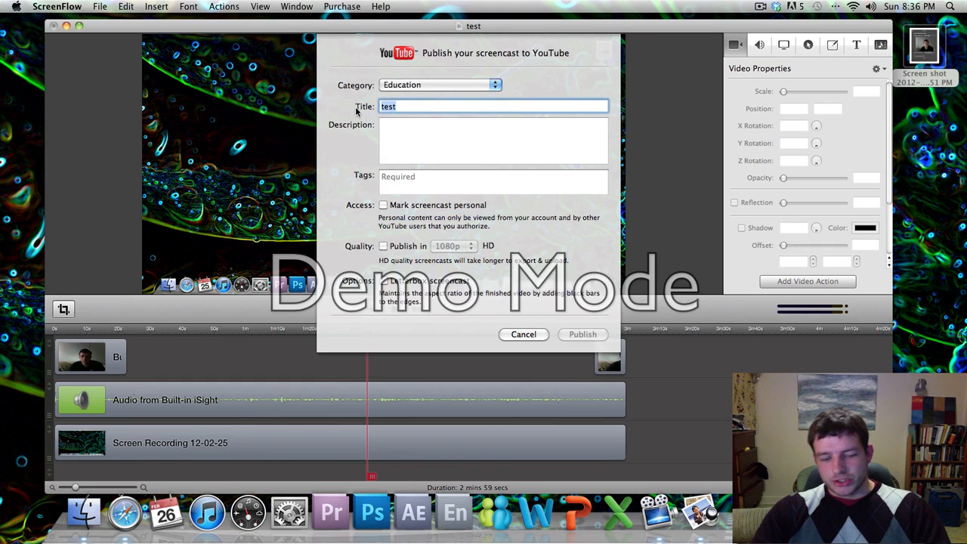
type("Screen T")
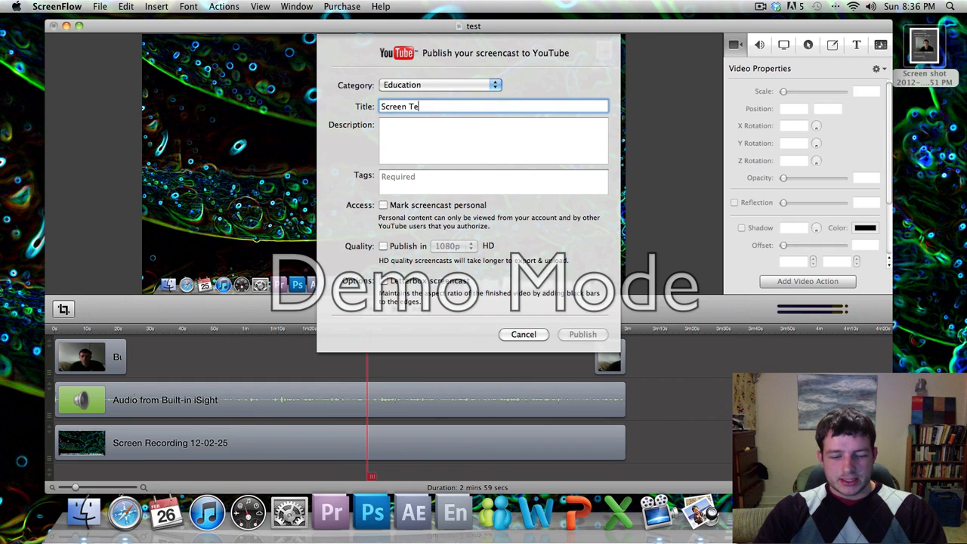
key("Tab")
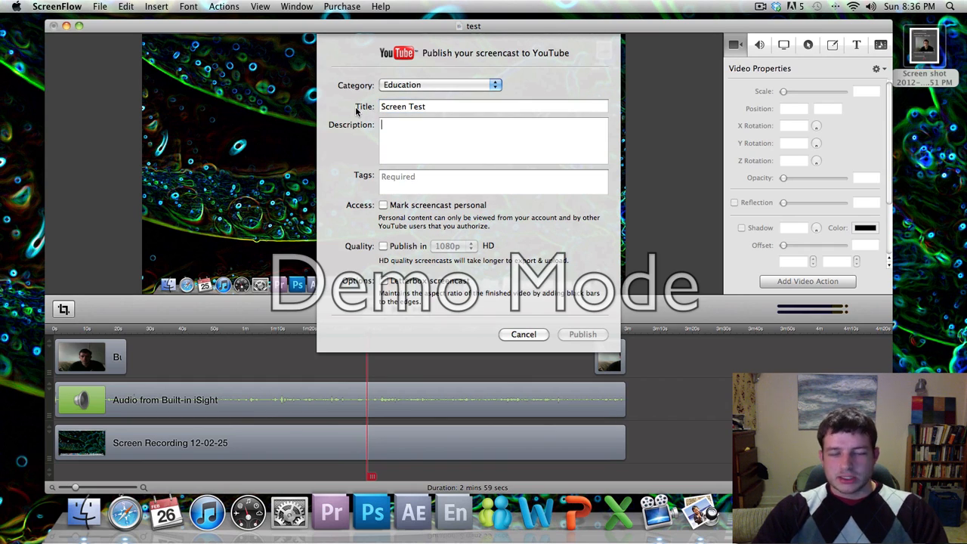
type("For Digital")
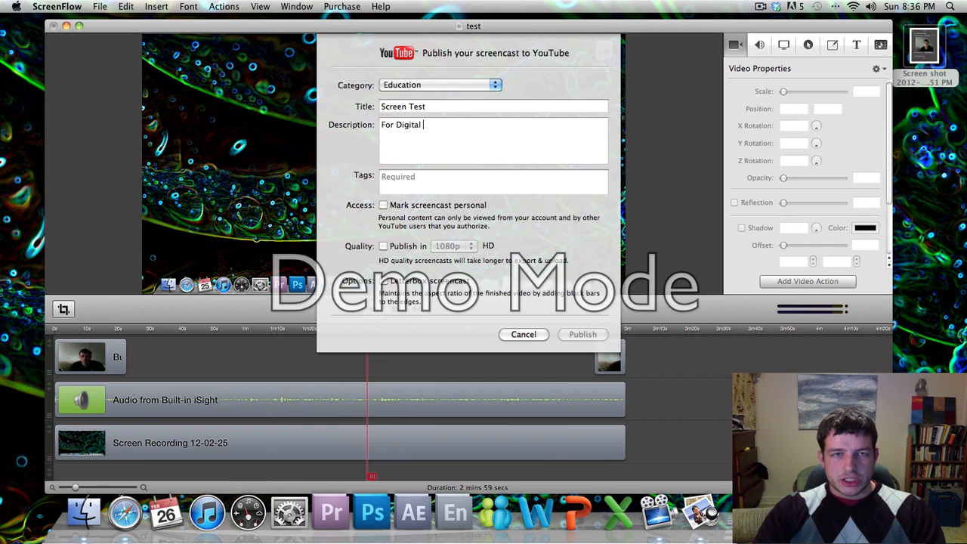
type(" TAing Work")
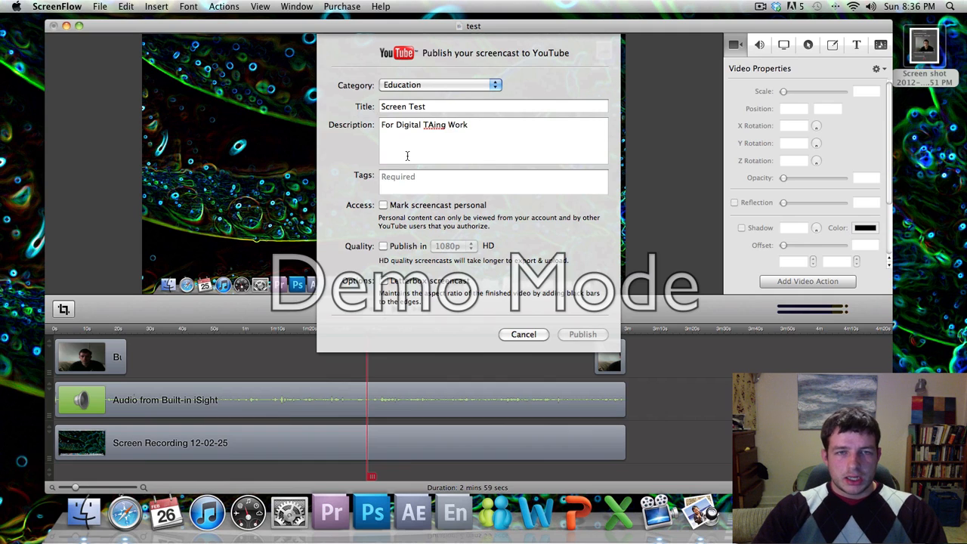
left_click(430, 188)
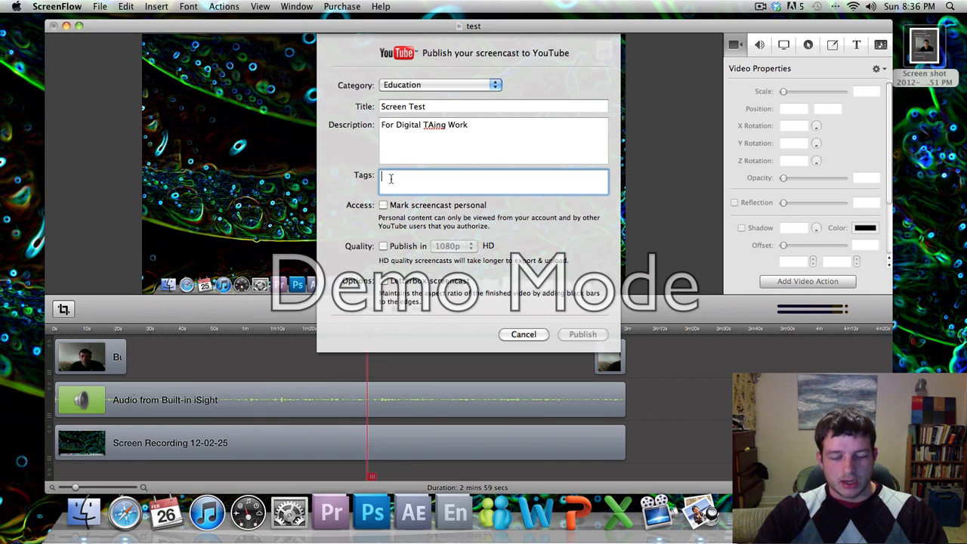
type("screen fl")
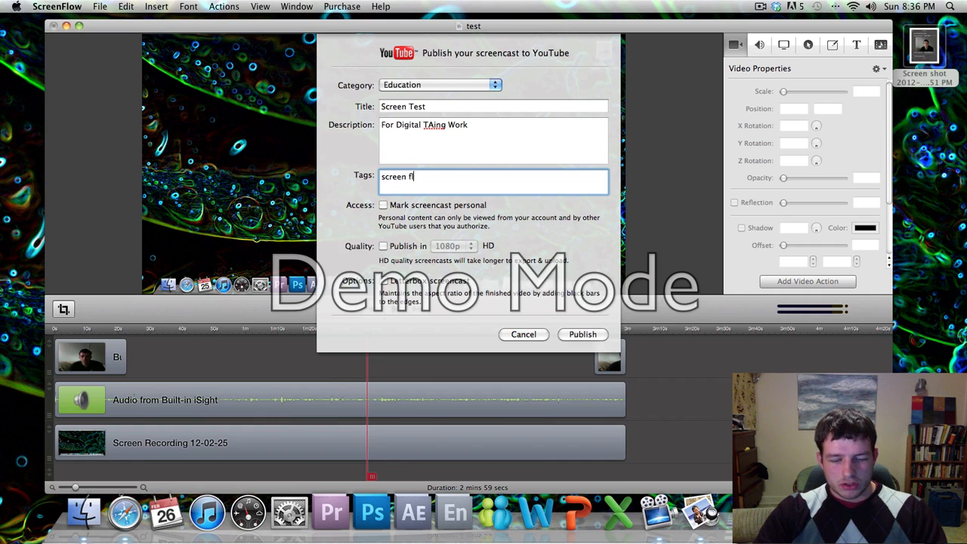
type("ow tutorial")
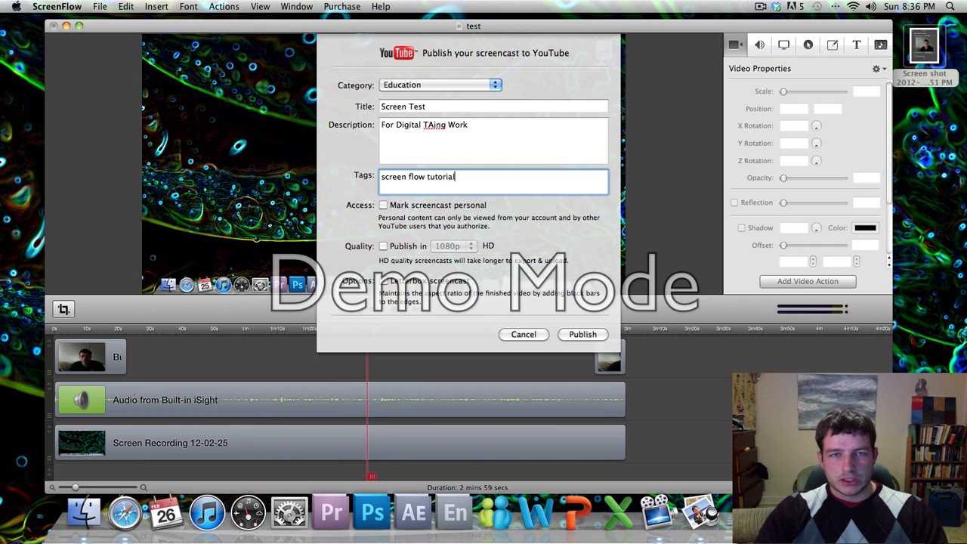
Turn on Publish in HD for the YouTube upload, keeping the resolution at 1080p.
left_click(383, 247)
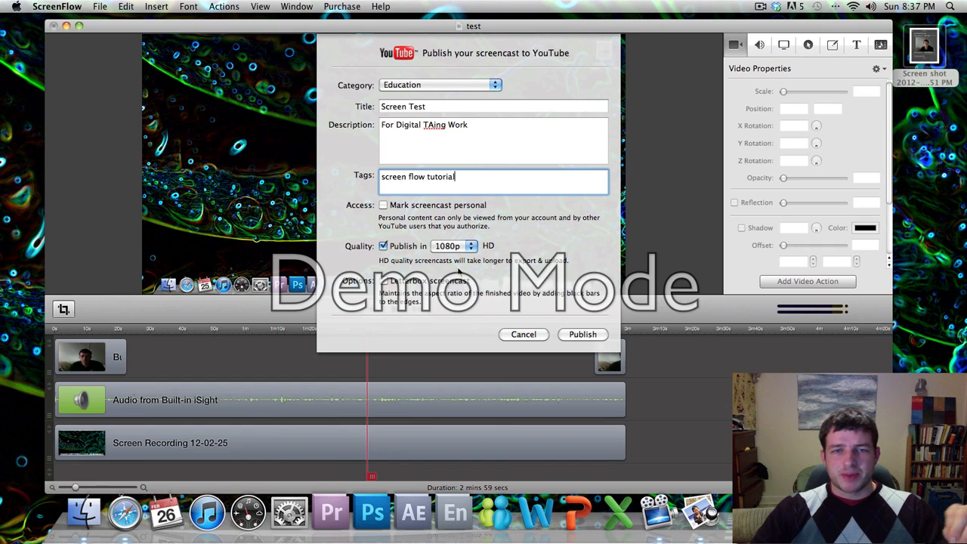
left_click(453, 247)
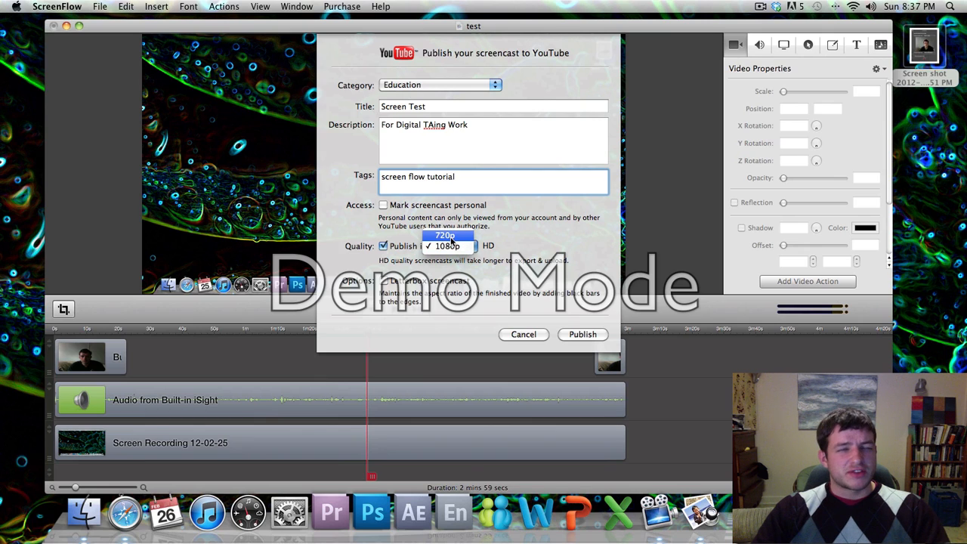
left_click(452, 270)
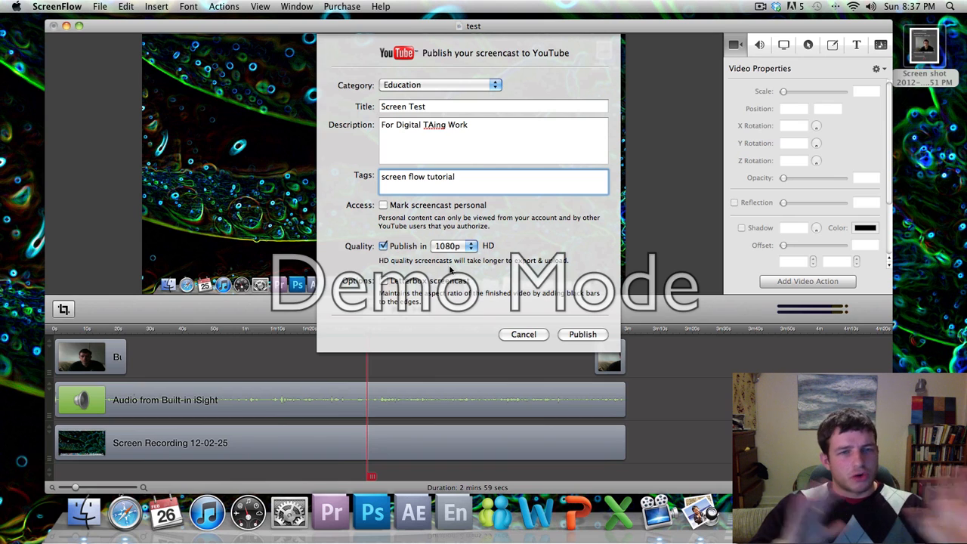
left_click(456, 245)
left_click(510, 235)
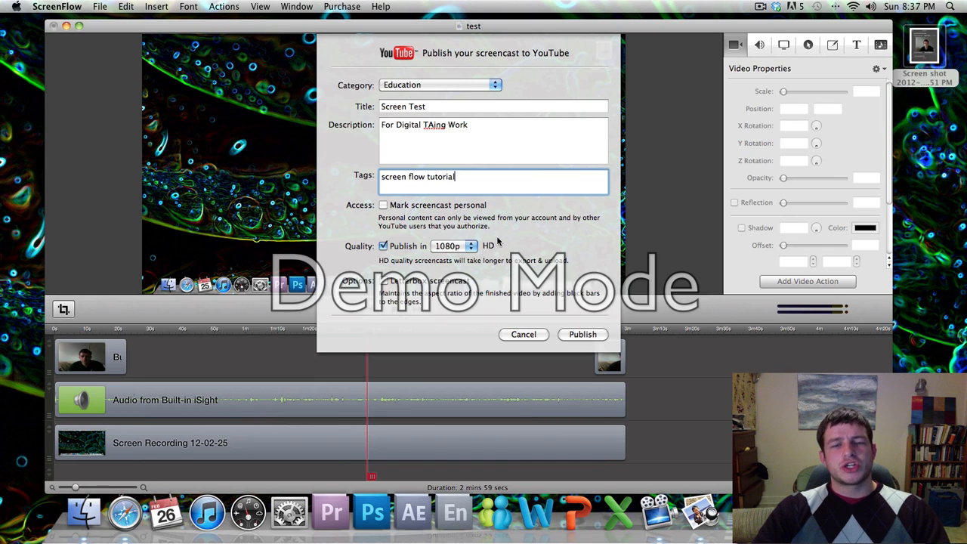
left_click(450, 246)
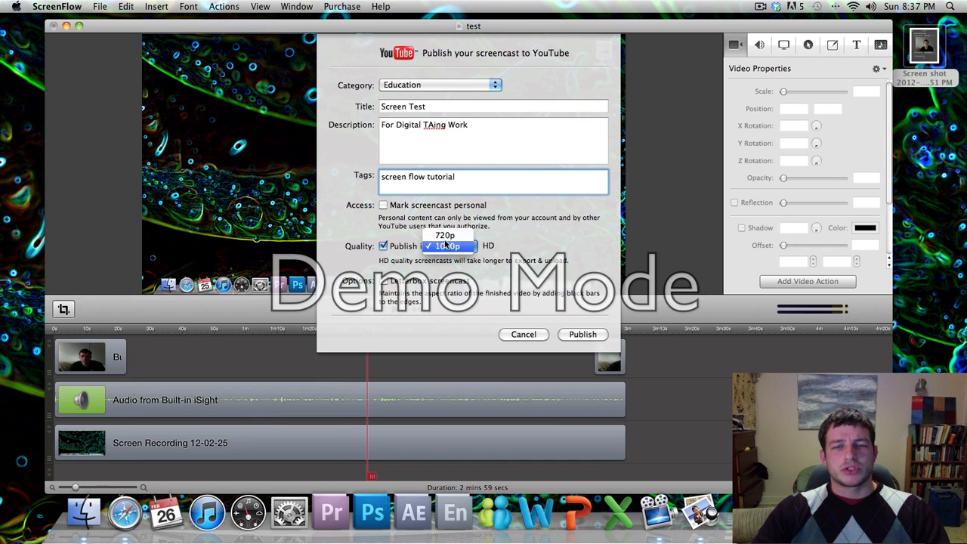
left_click(488, 230)
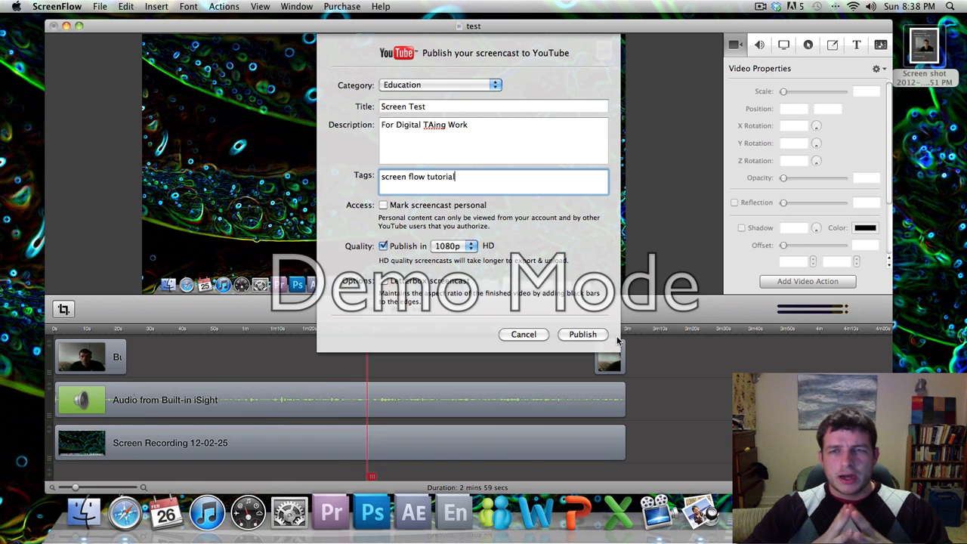
Cancel the YouTube publish sheet, then dismiss the File menu without choosing a command.
left_click(523, 334)
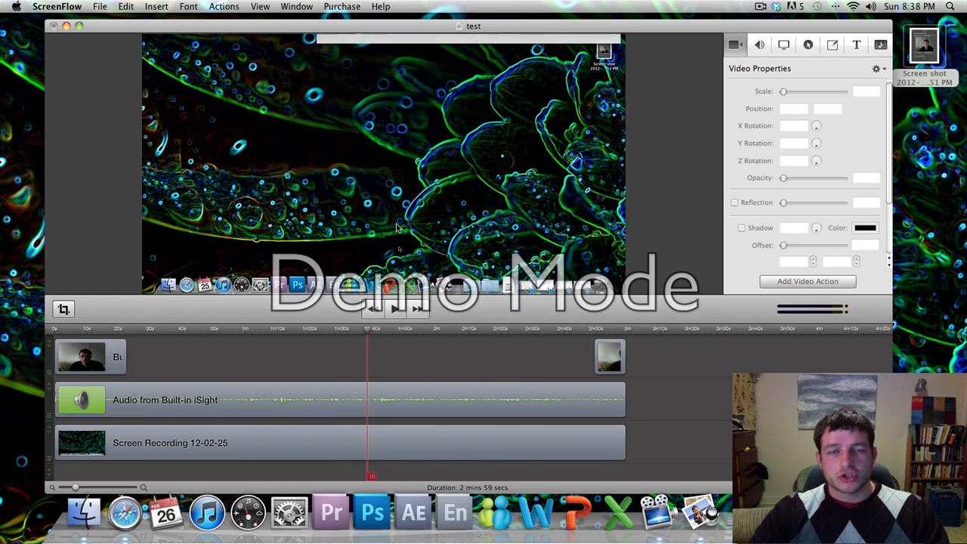
left_click(102, 6)
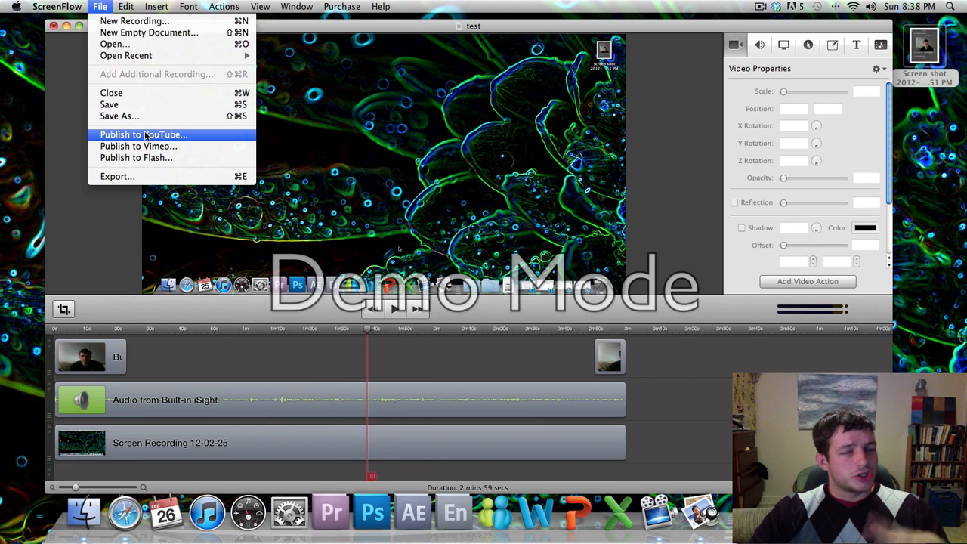
left_click(165, 6)
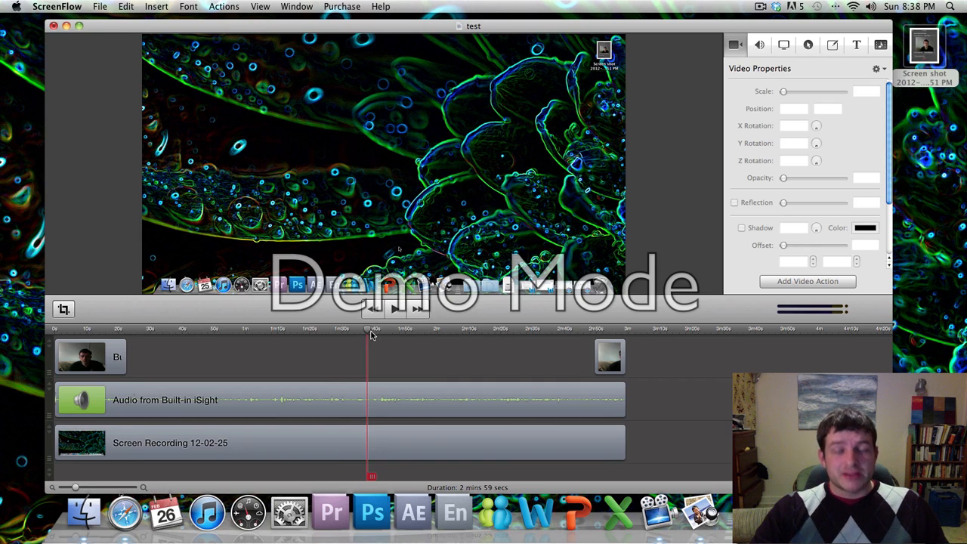
Scrub the playhead through the recording and park it near 57 seconds, on the Telestream download page.
left_click_drag(369, 332, 462, 333)
left_click_drag(405, 335, 340, 335)
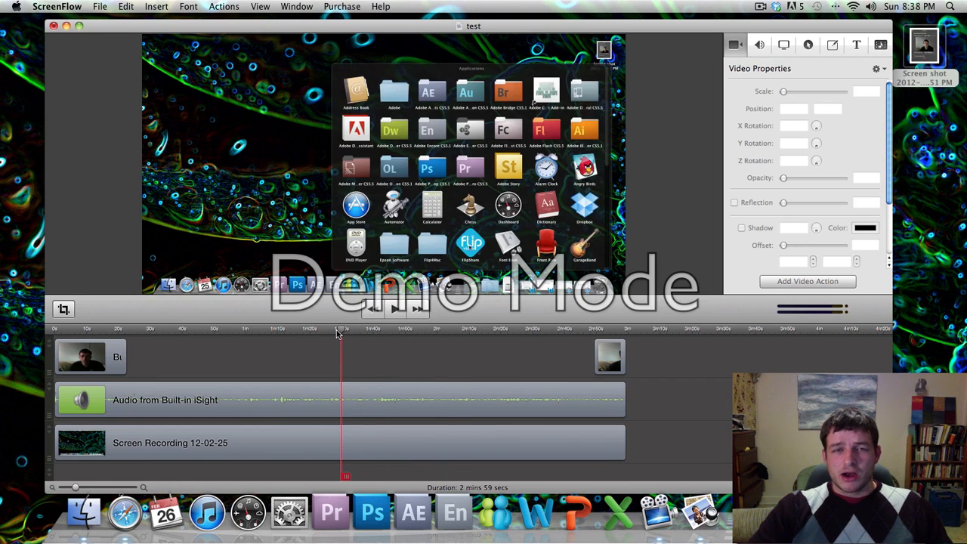
left_click(624, 331)
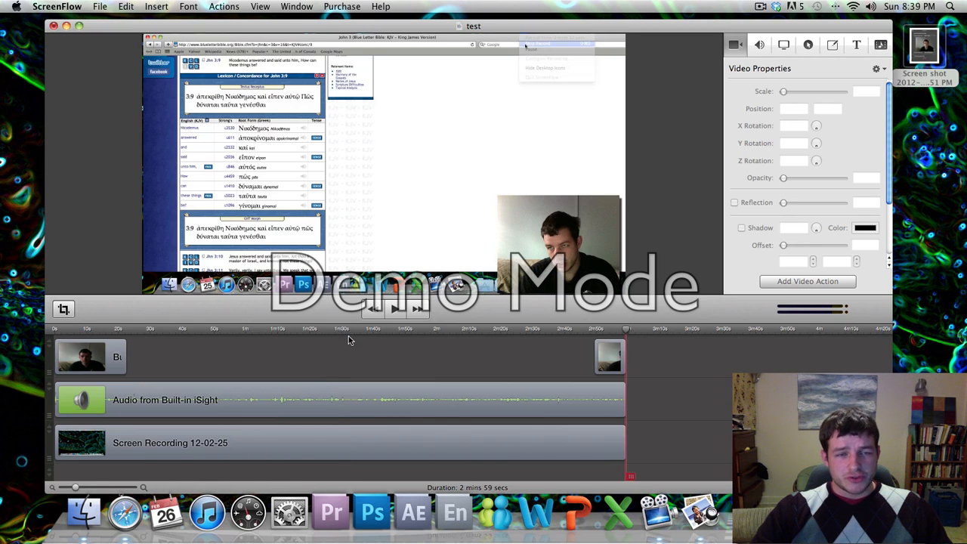
left_click(255, 333)
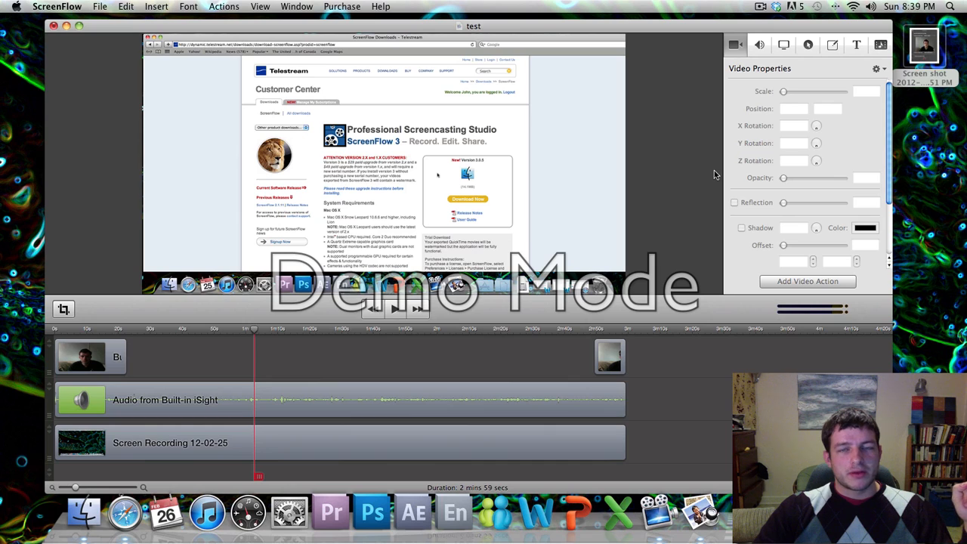
Show the ScreenFlow menu-bar recording options, with Stop Record at 11 mins 41 secs.
left_click(760, 7)
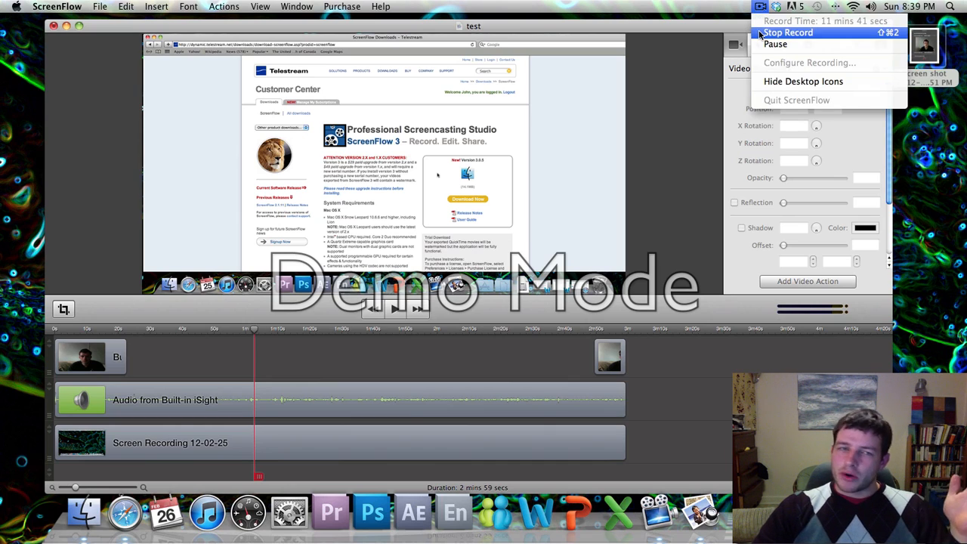